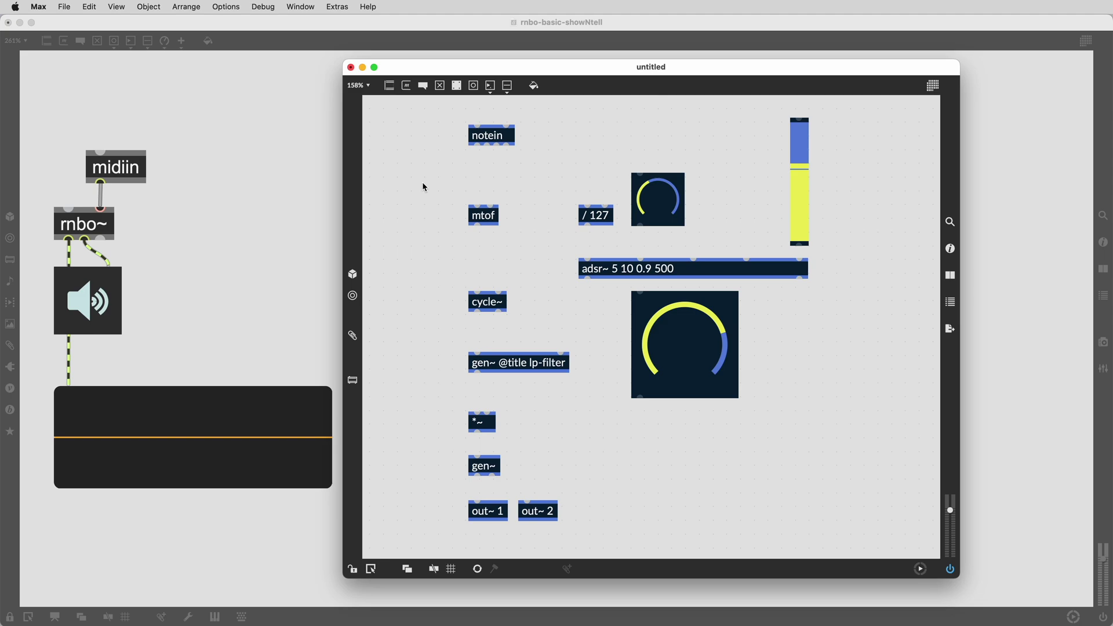
Step: Wire notein, mtof, cycle~, filter, dials and adsr~ through *~ and gen~ to out~ 1 and 2, then lock
drag(477, 144, 587, 259)
drag(639, 225, 639, 259)
drag(800, 245, 800, 259)
drag(477, 225, 478, 352)
drag(587, 278, 487, 413)
drag(477, 372, 477, 413)
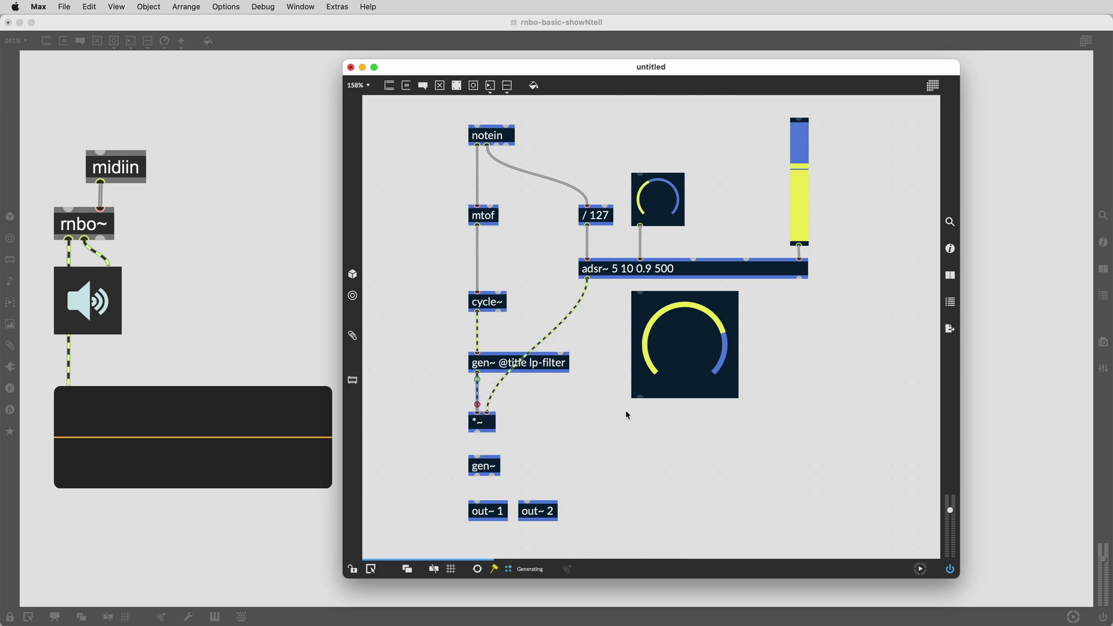
drag(638, 399, 567, 353)
drag(477, 432, 477, 457)
drag(477, 476, 527, 501)
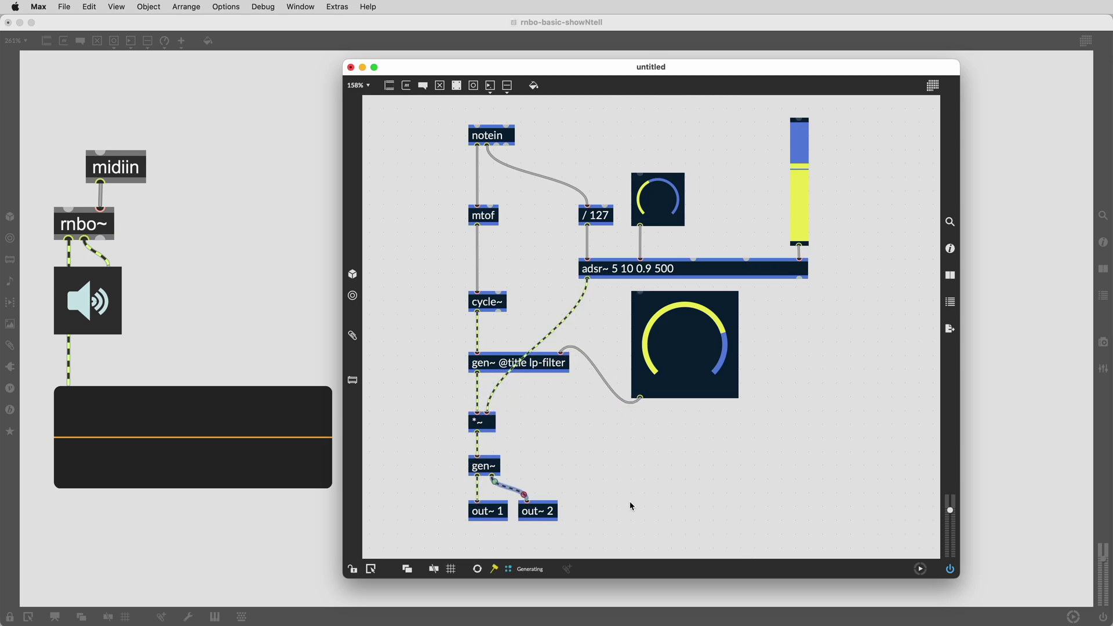
key(super+e)
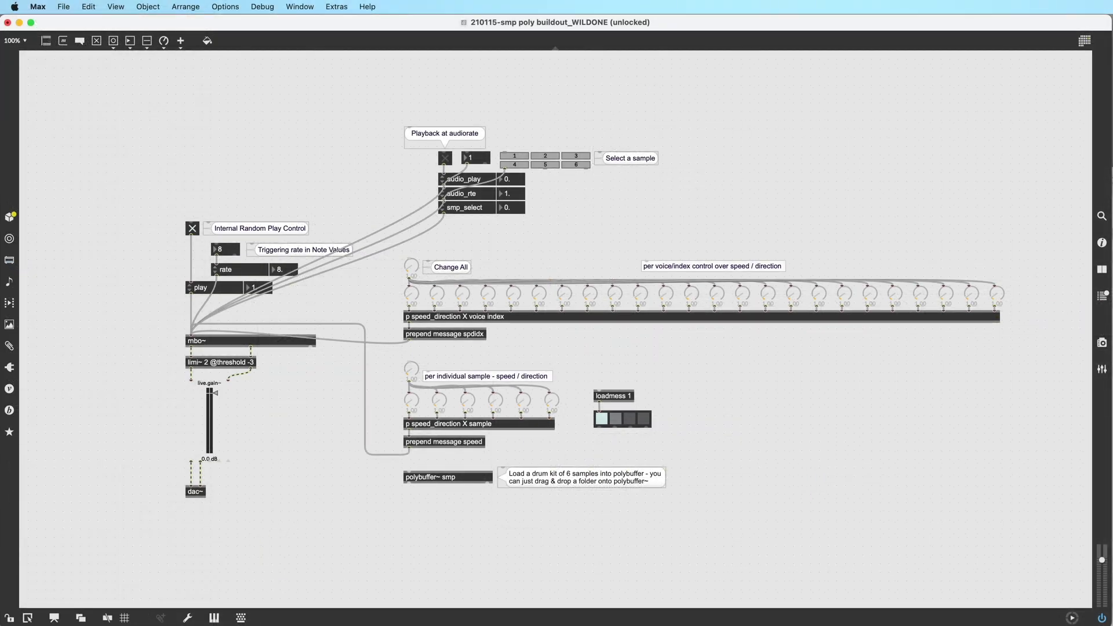
Step: Open the Max Documentation from Help > Reference, landing on Getting Started
key(super+shift+slash)
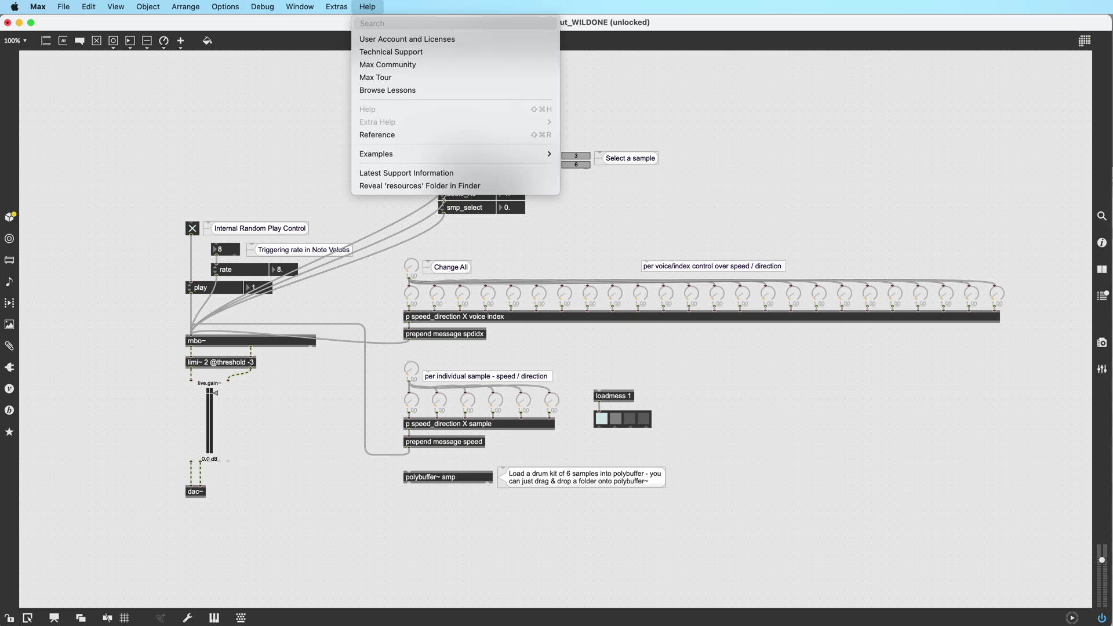
key(super+shift+r)
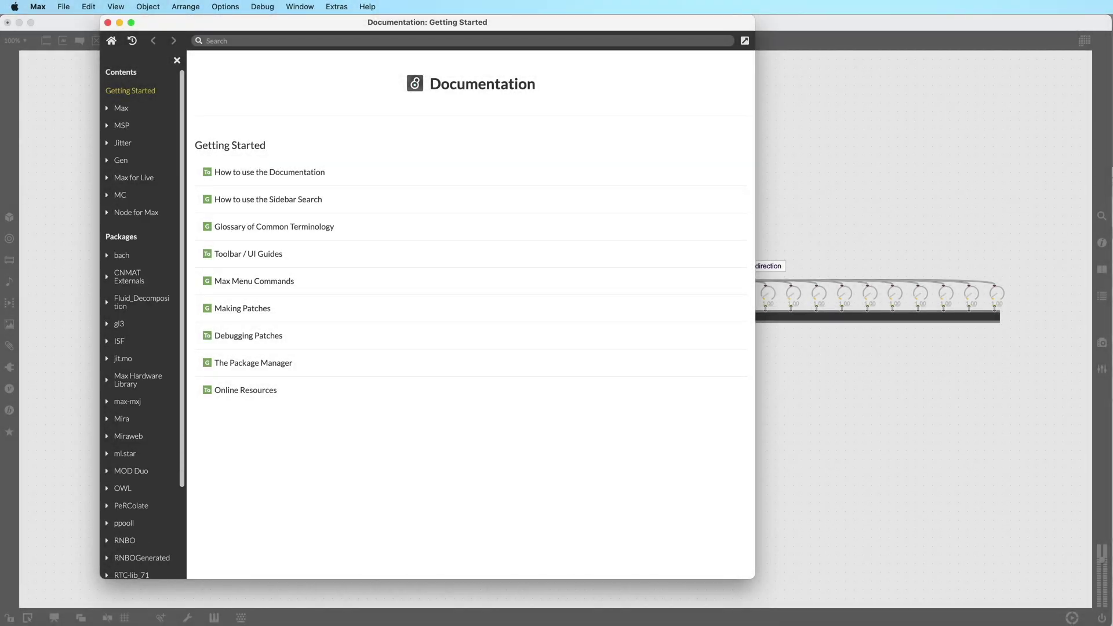
Step: Browse the Help > Examples submenus for effects, fft-fun, gen and mc
key(super+shift+slash)
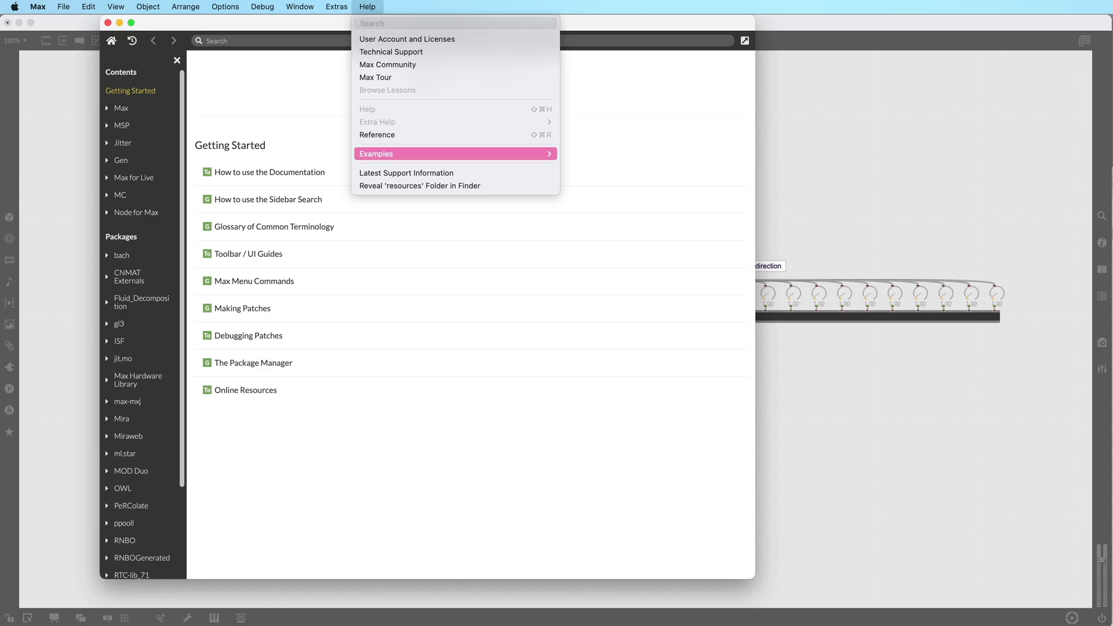
mouse_move(452, 154)
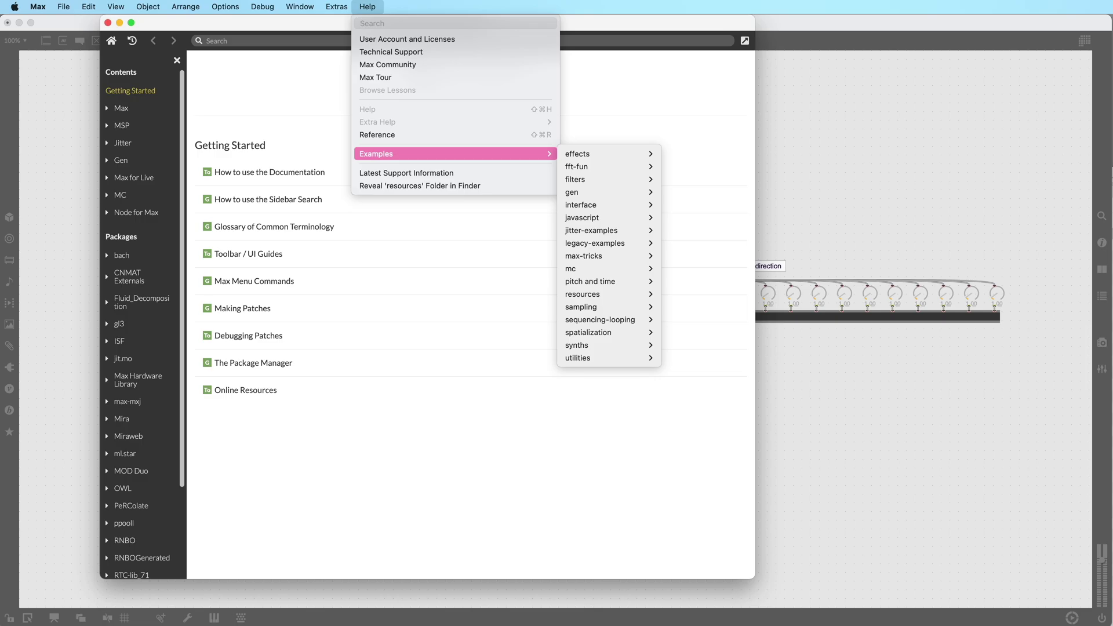
mouse_move(579, 166)
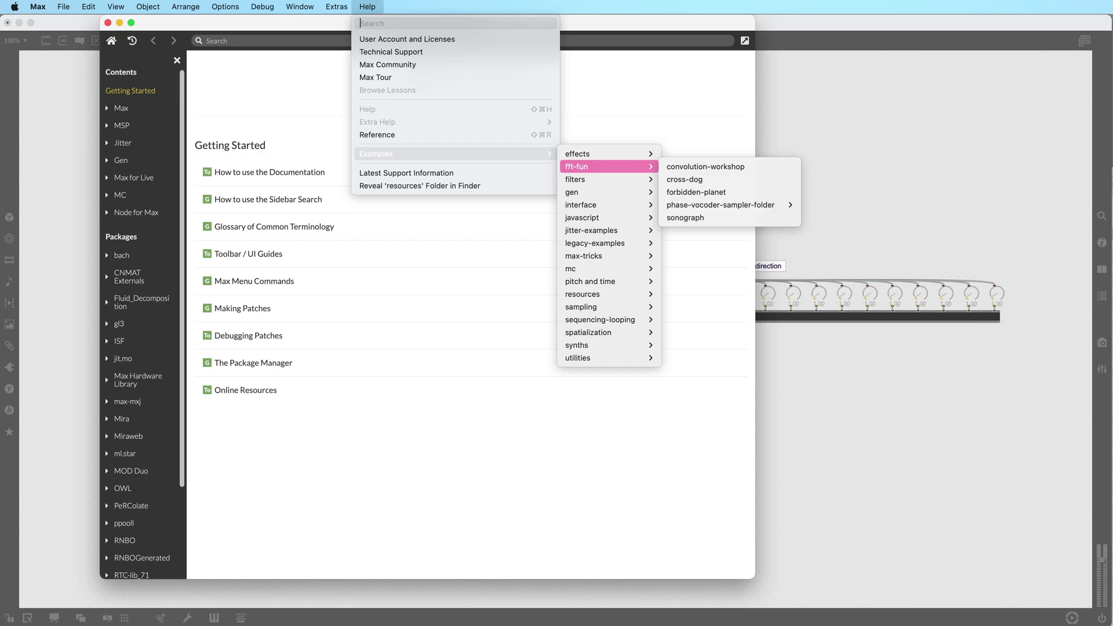
mouse_move(579, 192)
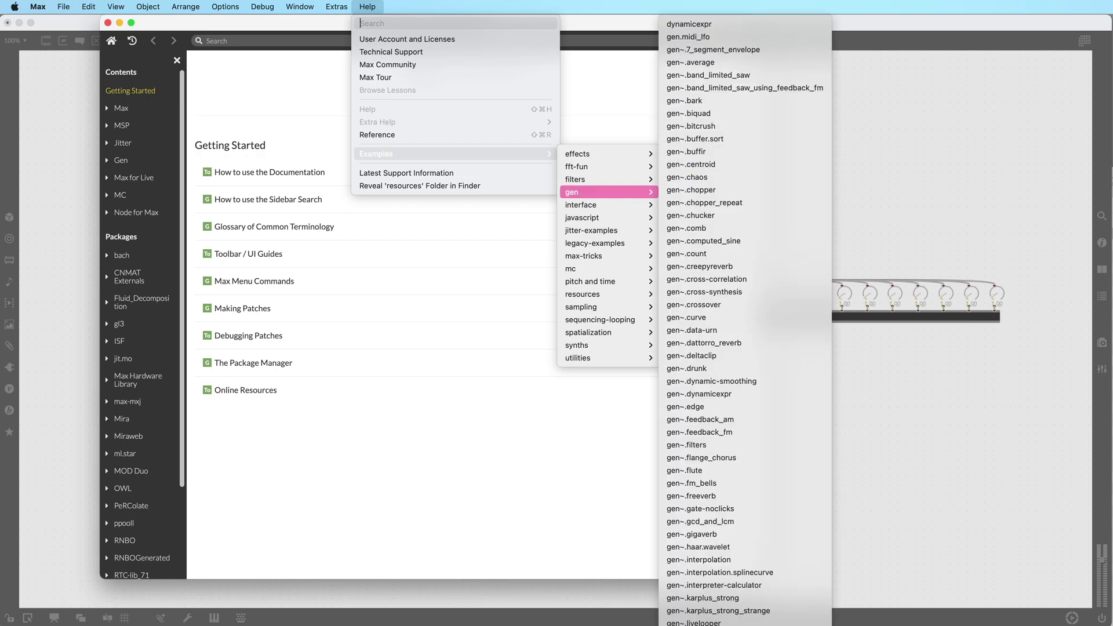
mouse_move(580, 269)
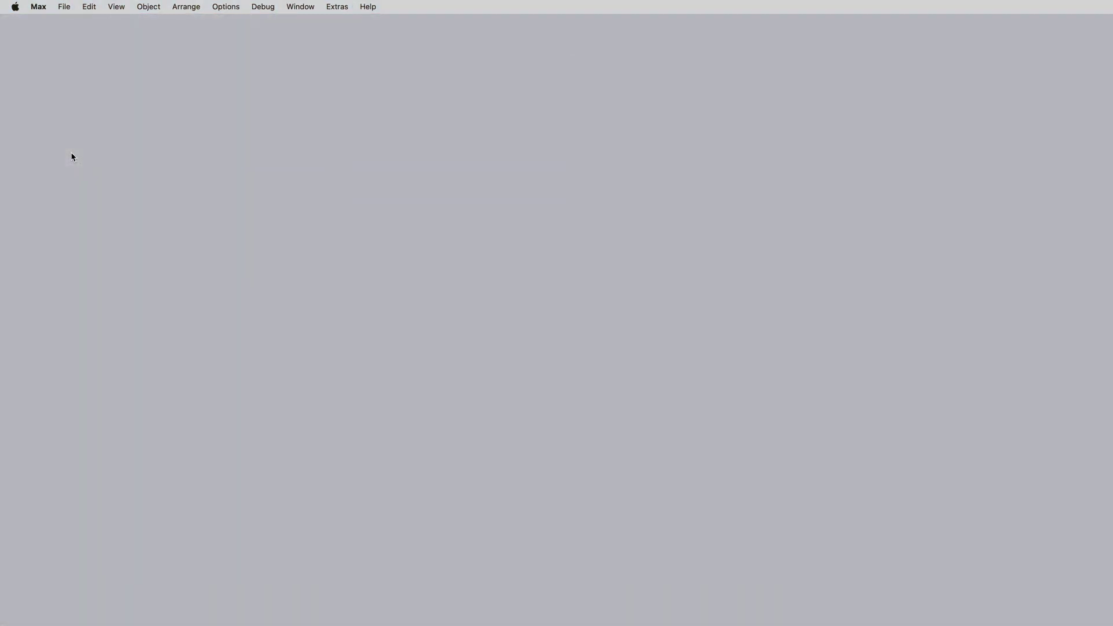
Step: Create a new patcher, Untitled5, and move its window to the screen centre
click(63, 7)
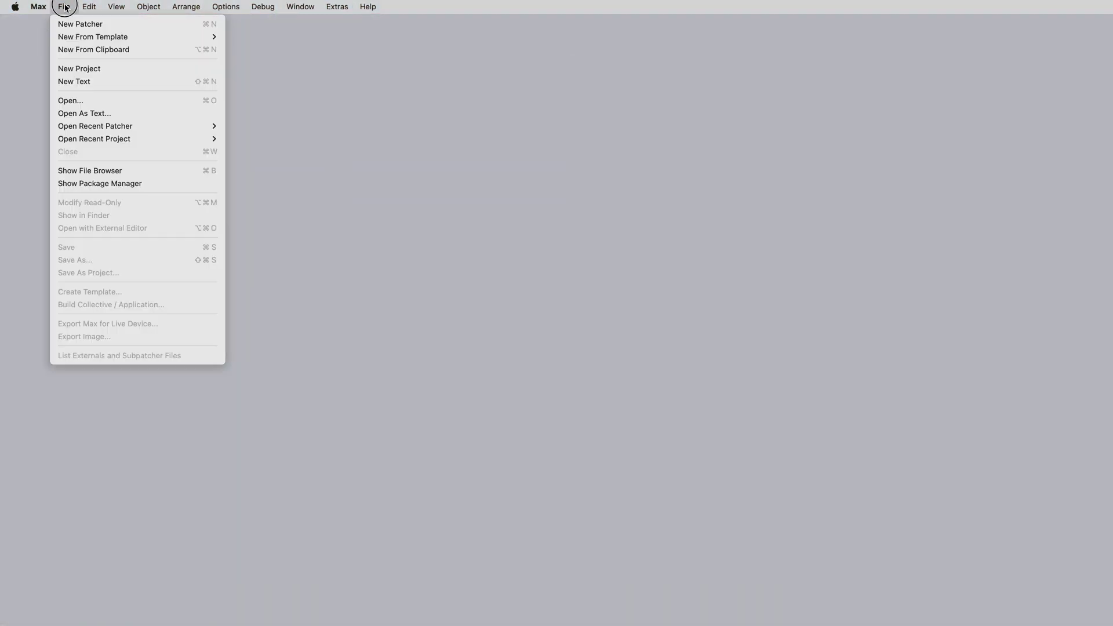
click(64, 22)
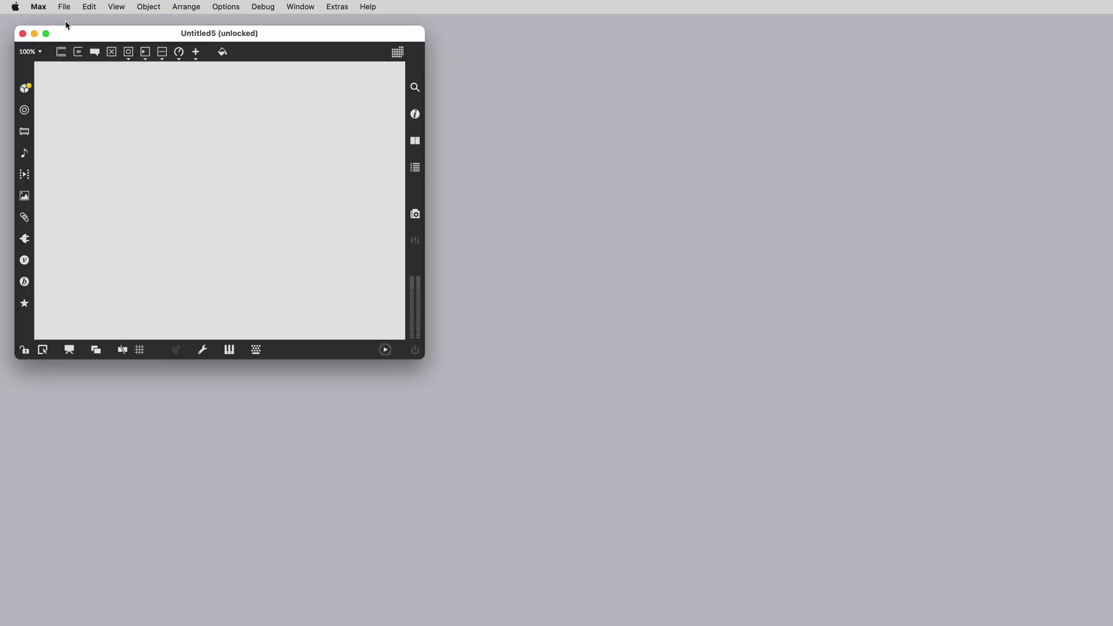
drag(79, 32, 385, 144)
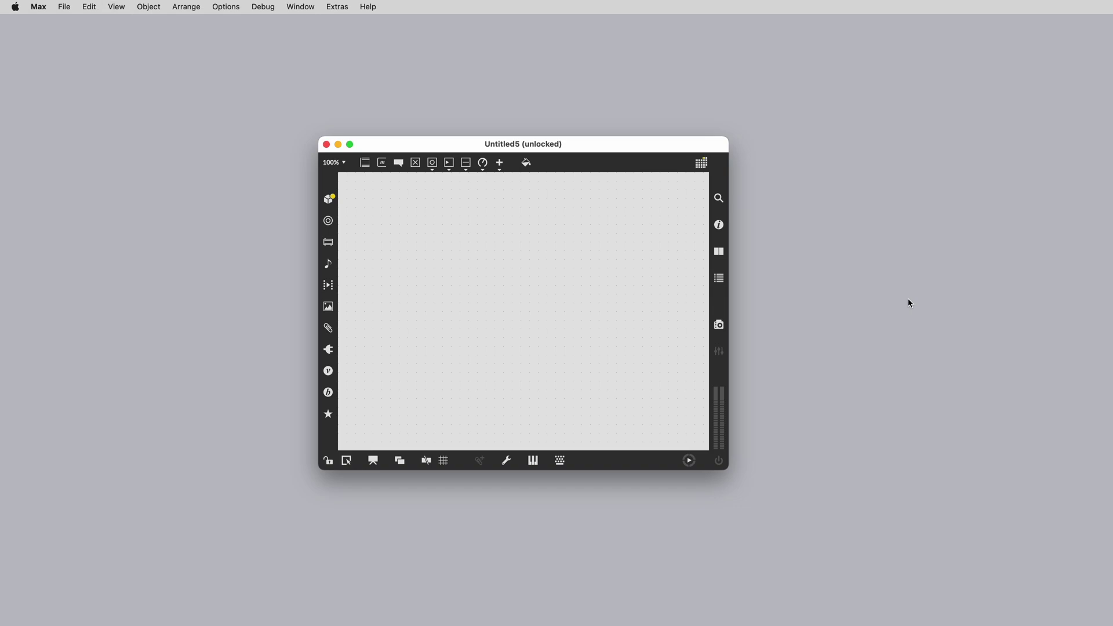
key(super+8)
key(super+8)
key(super+8)
key(super+8)
click(719, 199)
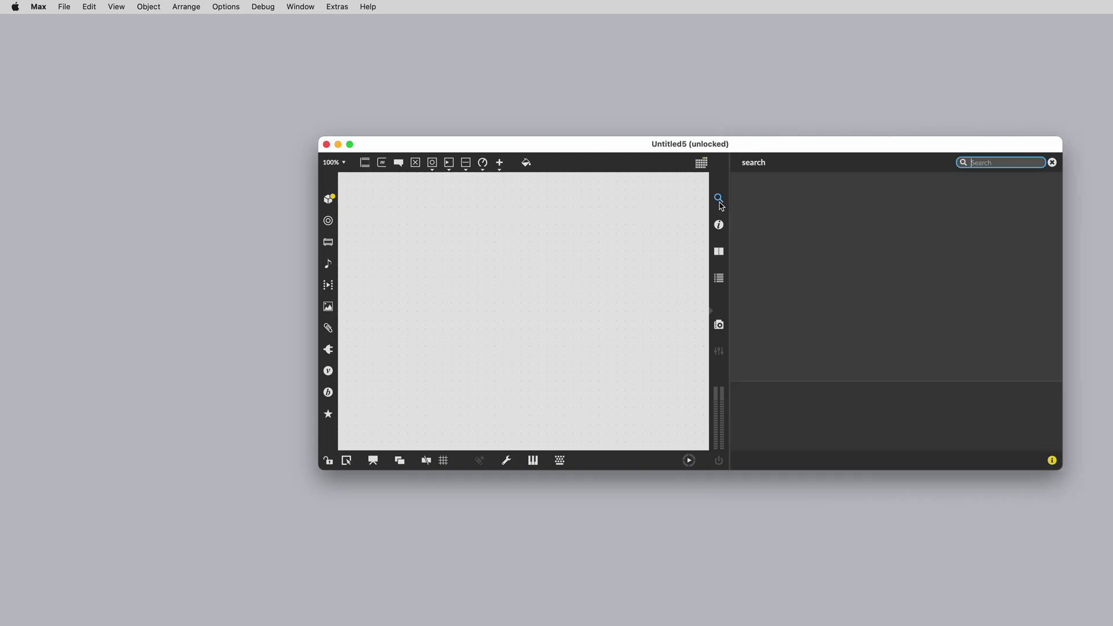
text(sequencer)
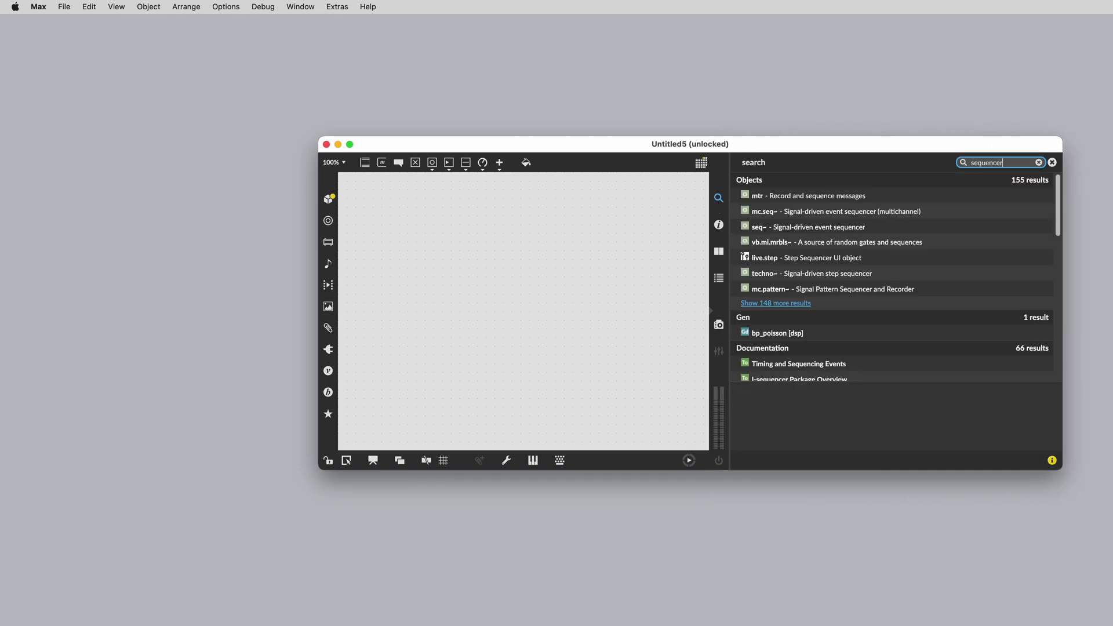
scroll(862, 348, down, 5)
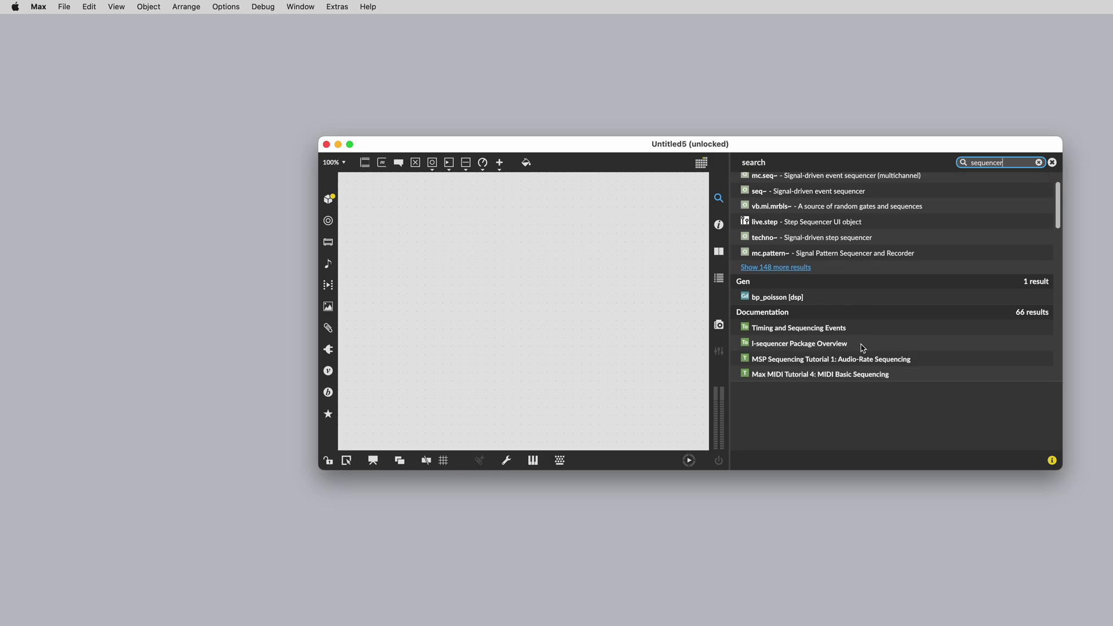
scroll(862, 348, down, 10)
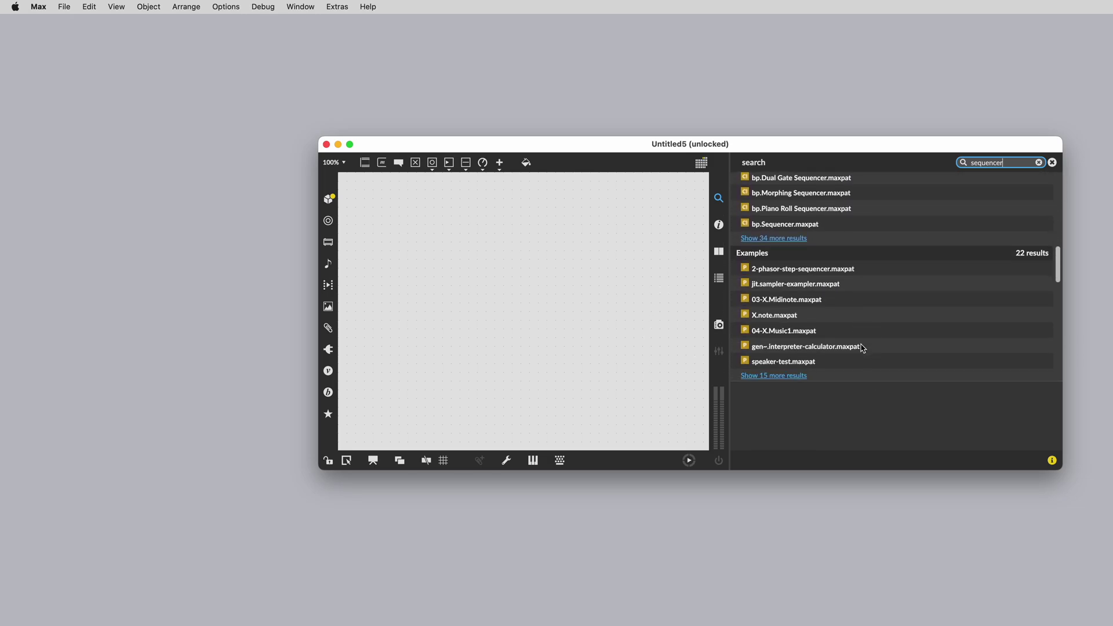
scroll(862, 348, down, 6)
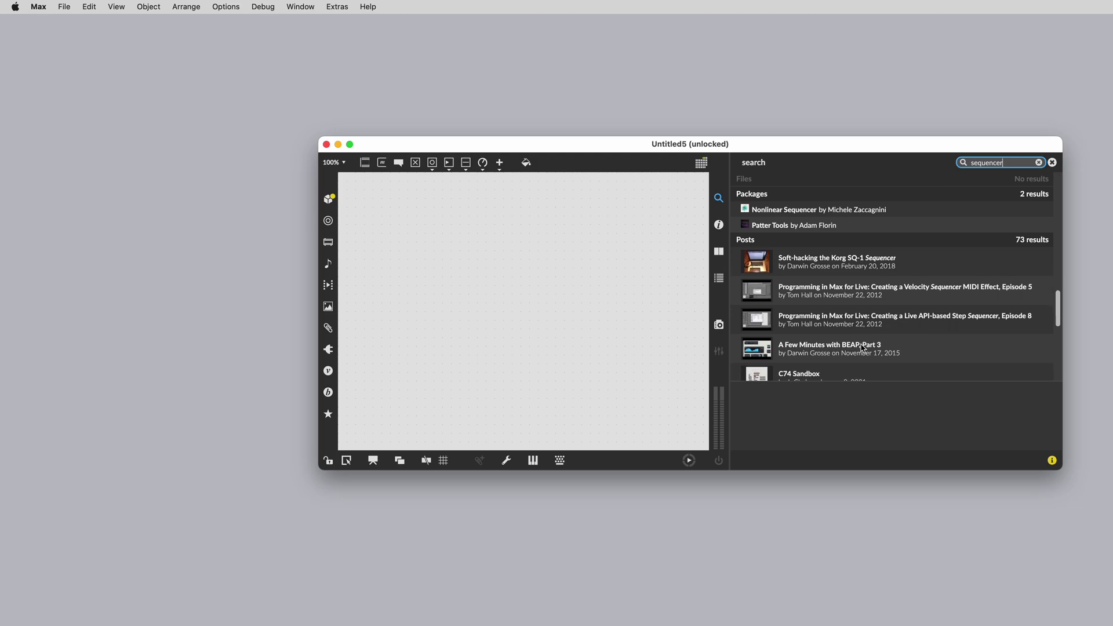
scroll(862, 348, down, 5)
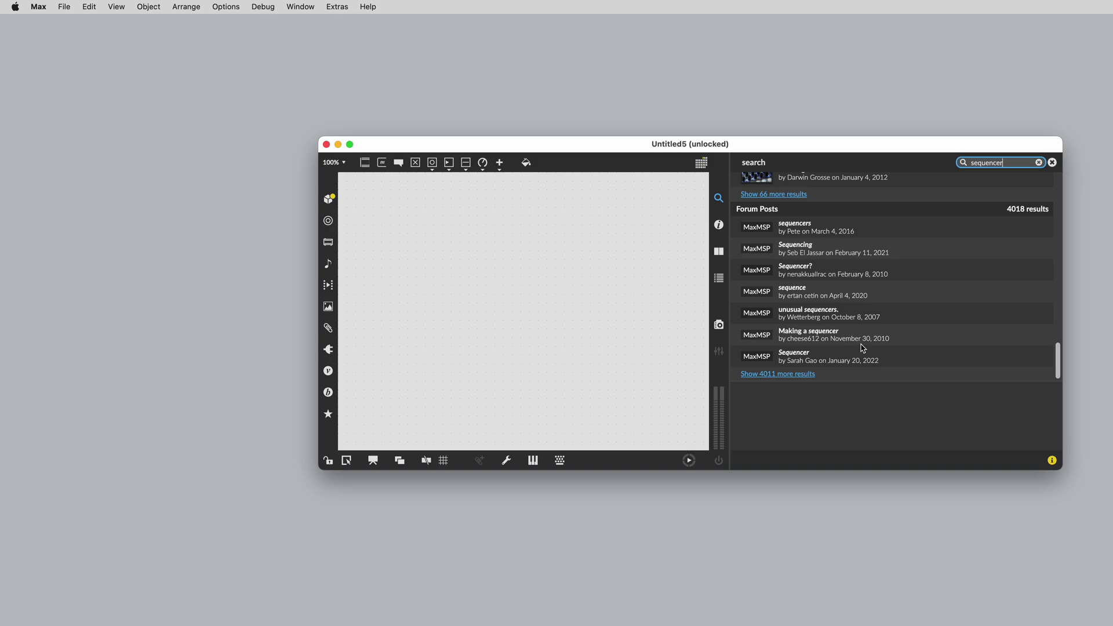
click(1038, 163)
click(719, 199)
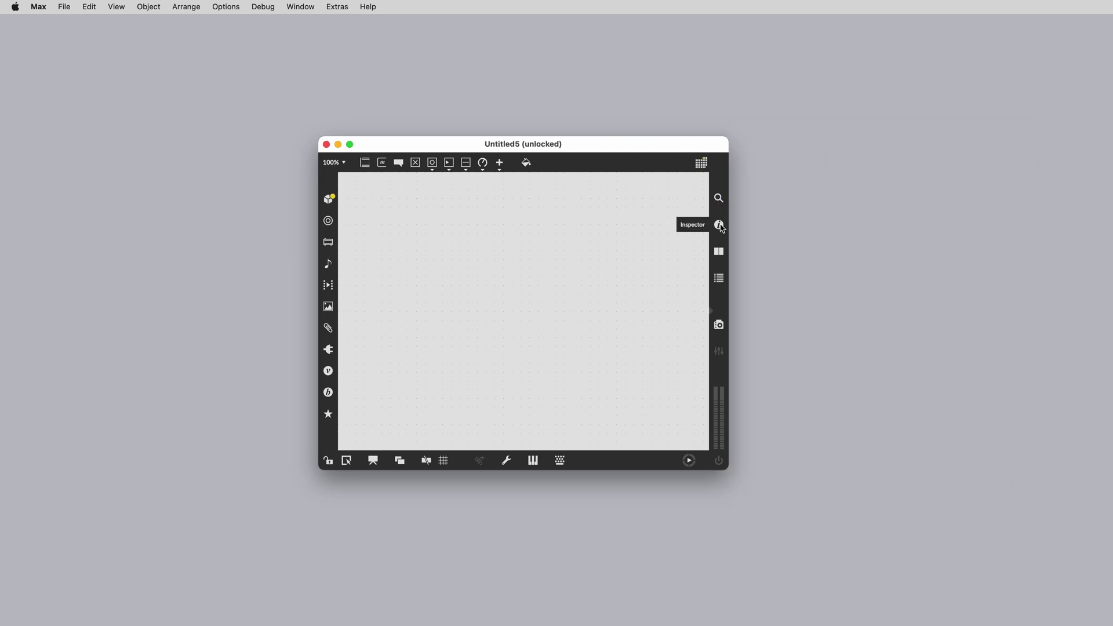
Step: Show the Inspector, add a cycle~ 440 object, and view its attributes
click(719, 225)
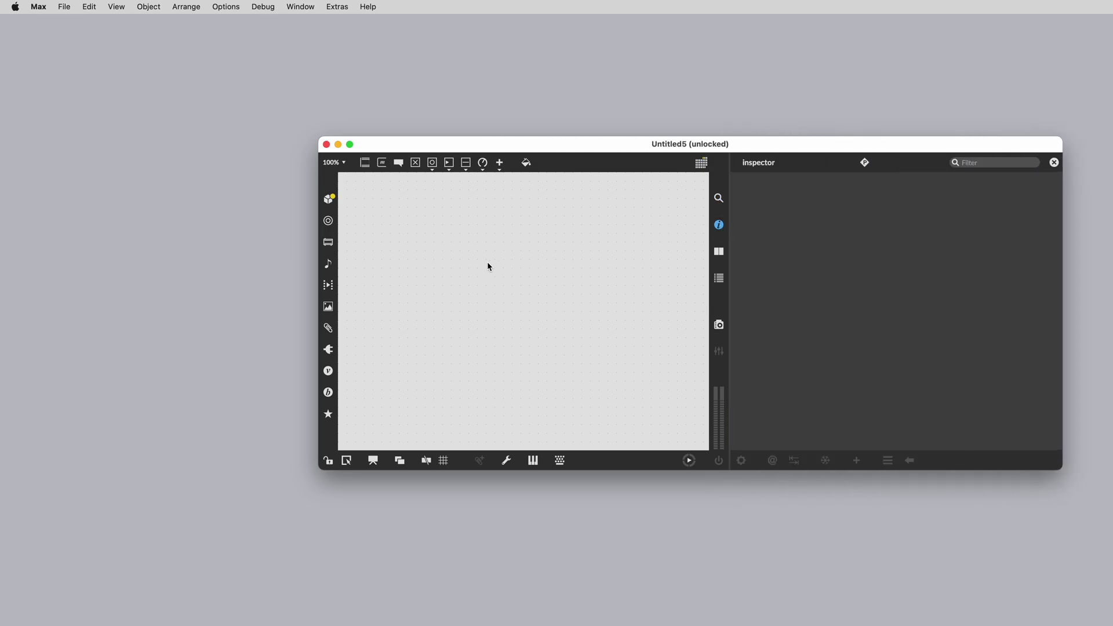
text(ncycle~)
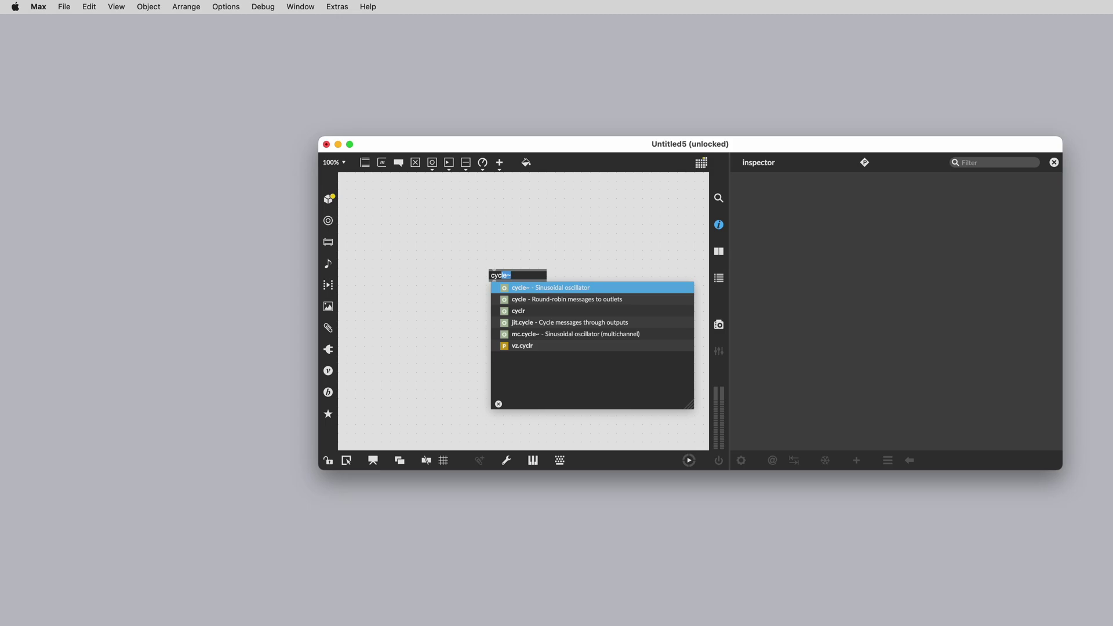
text( 440)
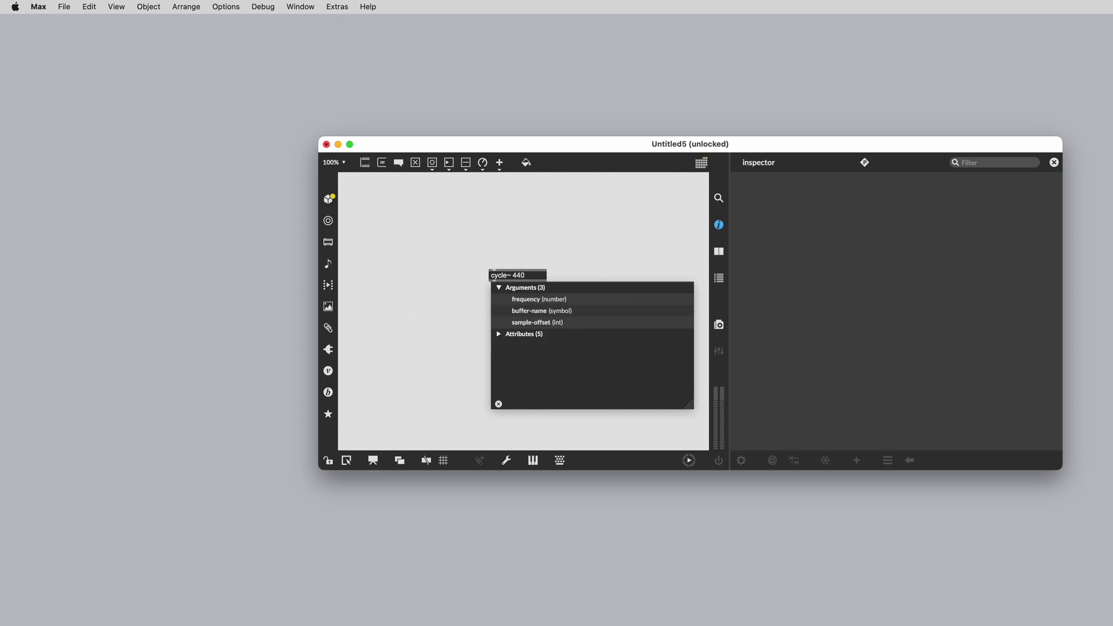
click(491, 258)
drag(491, 258, 513, 291)
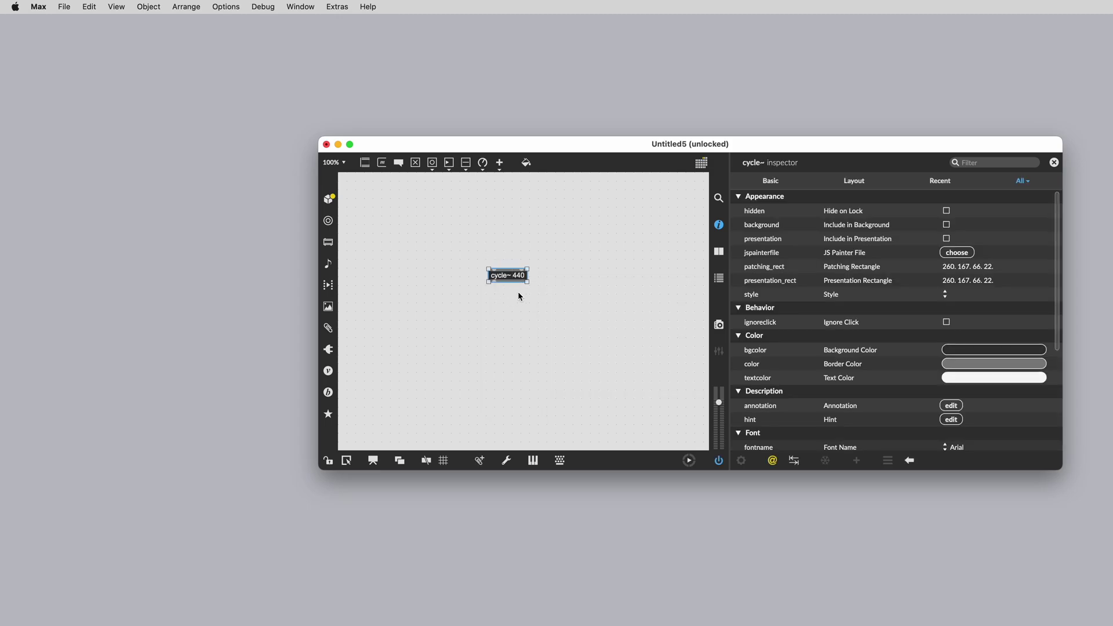
scroll(931, 331, down, 6)
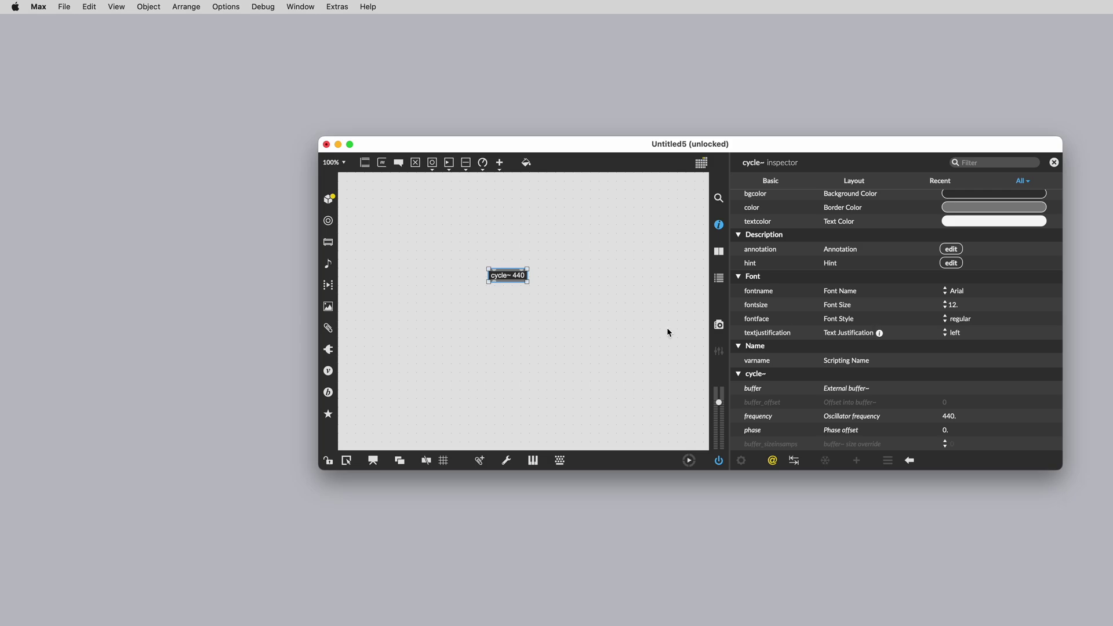
Step: Add a groove~ yes object below cycle~ 440 and show the groove~ reference
click(490, 310)
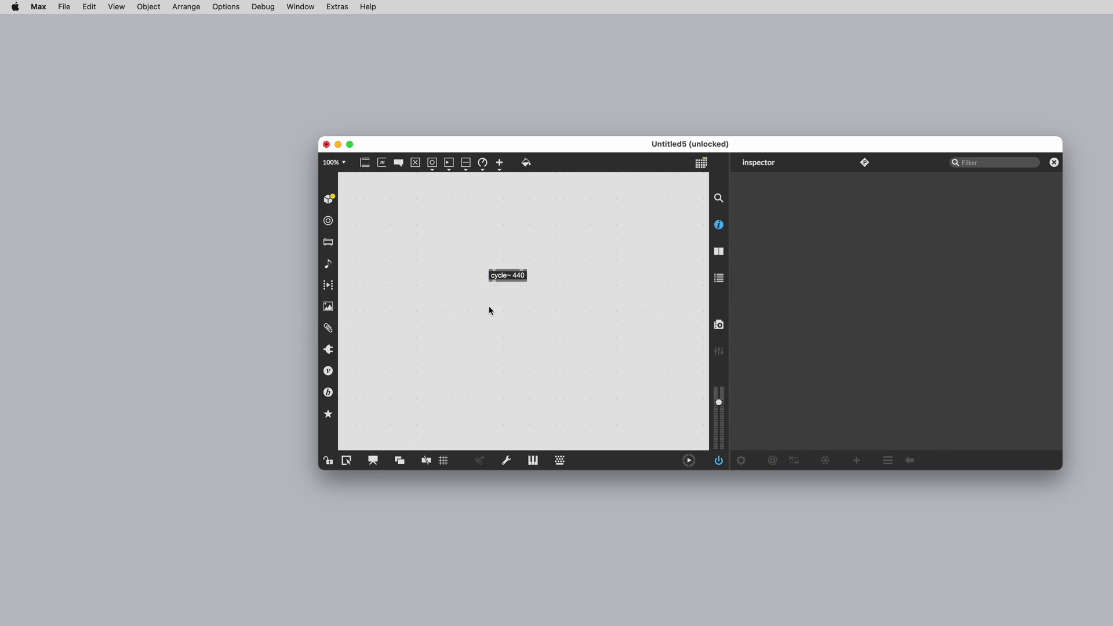
text(ngroove~ yes)
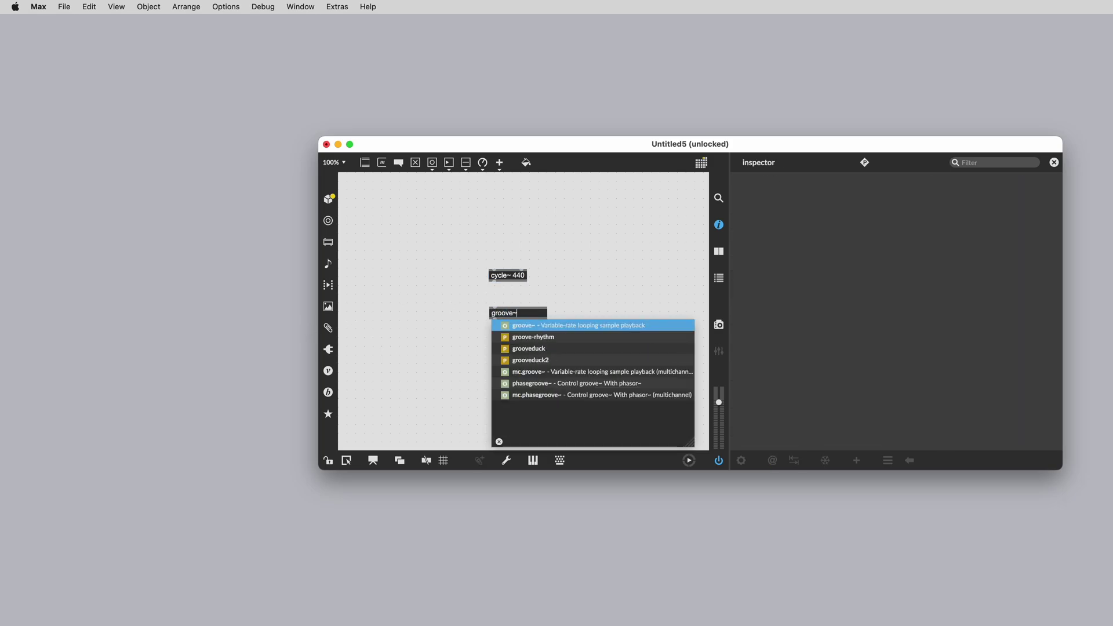
click(498, 302)
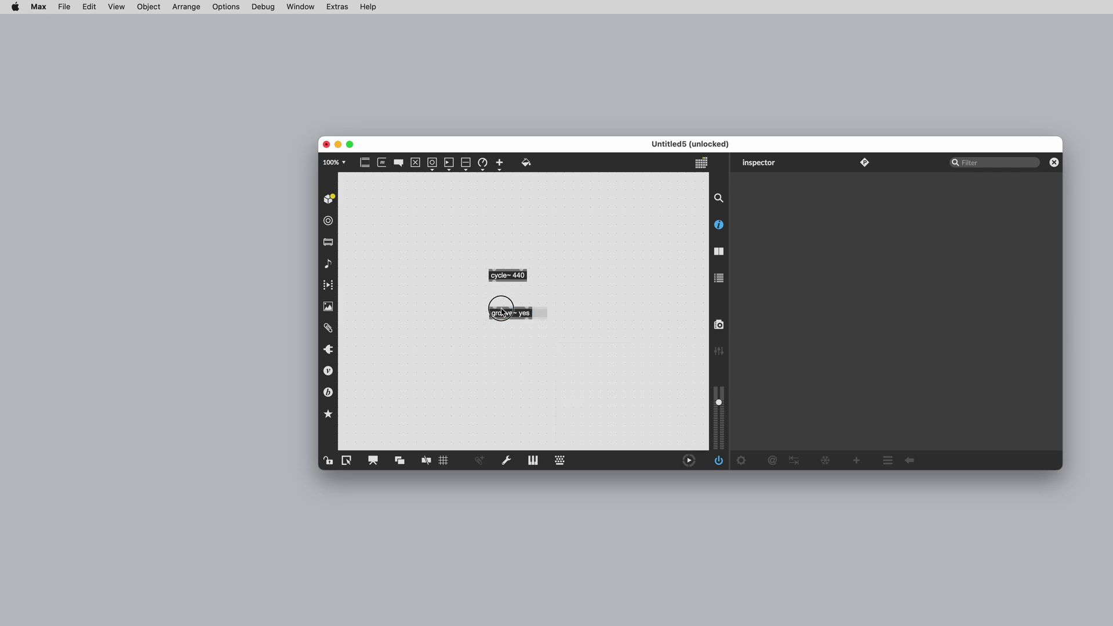
scroll(895, 395, down, 15)
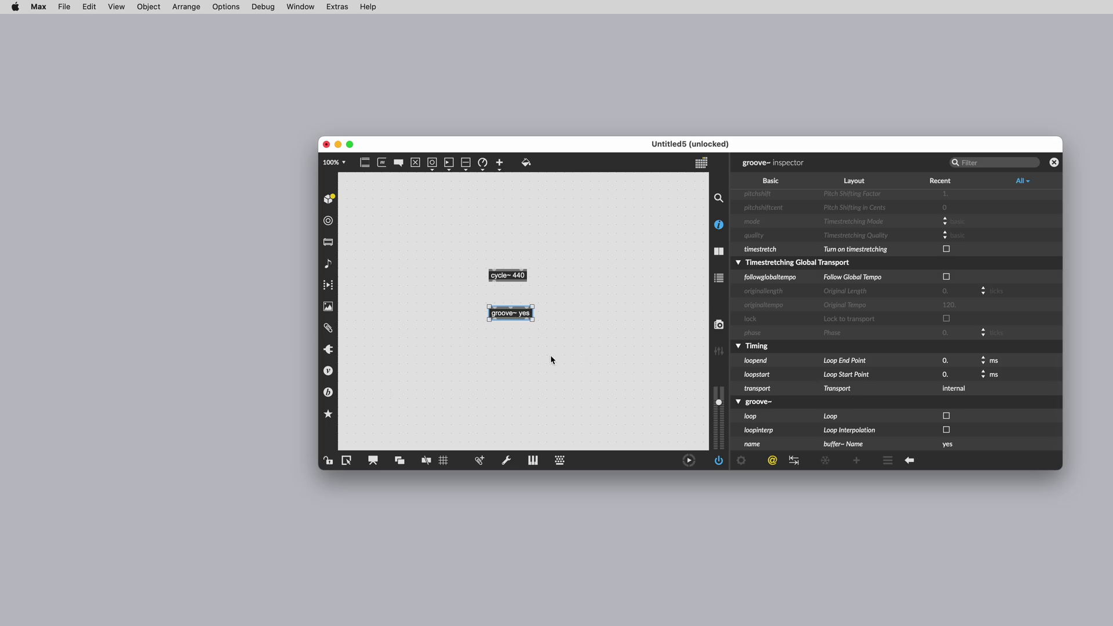
click(719, 253)
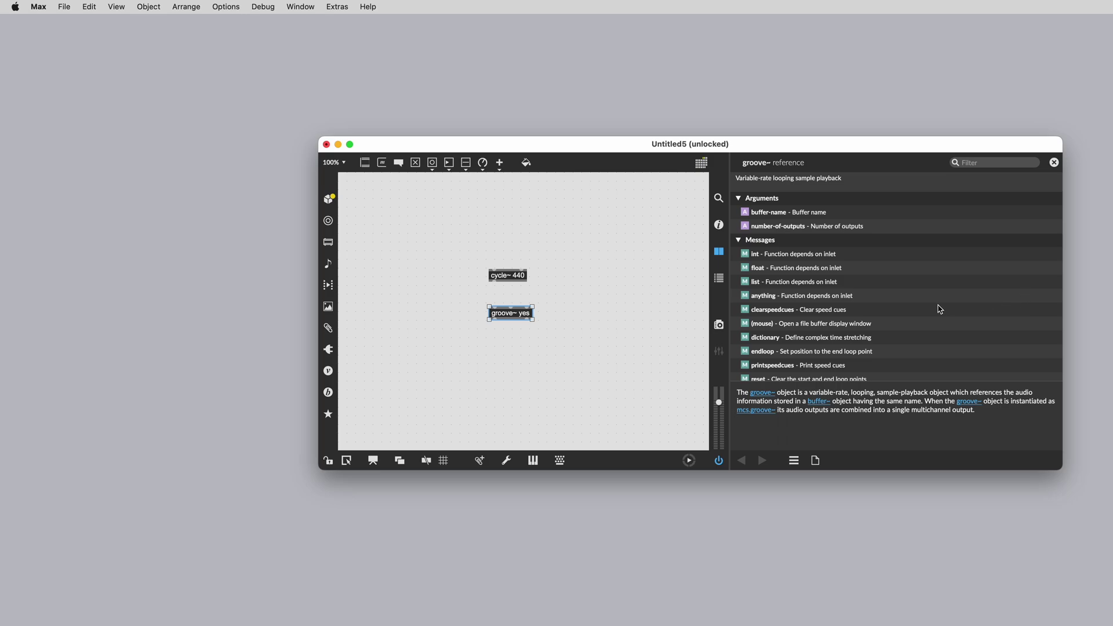
scroll(939, 309, down, 15)
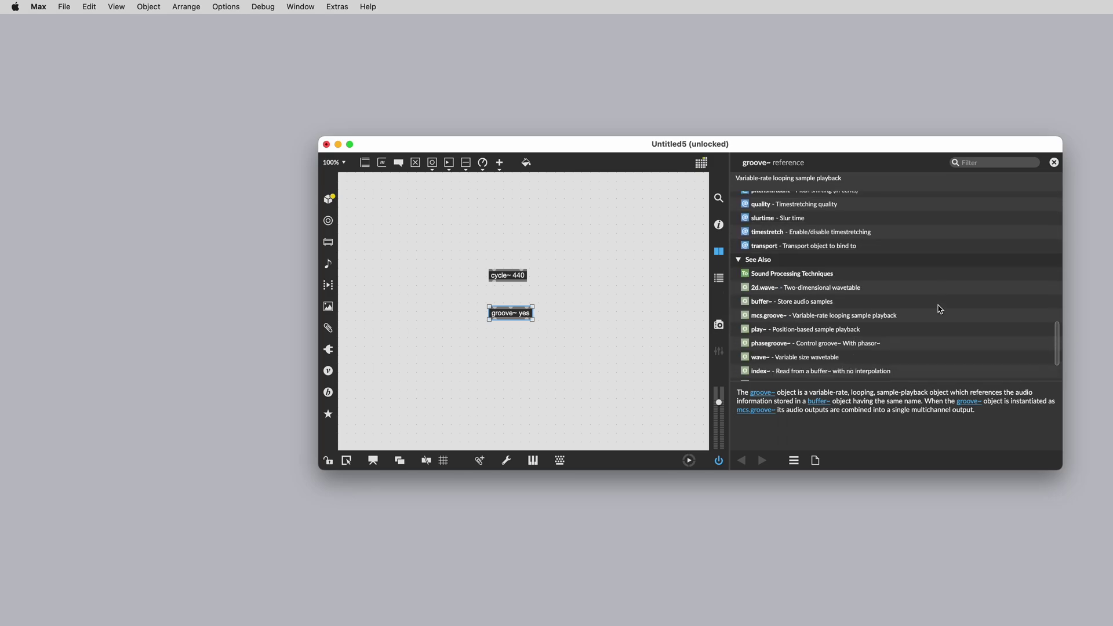
scroll(940, 309, down, 3)
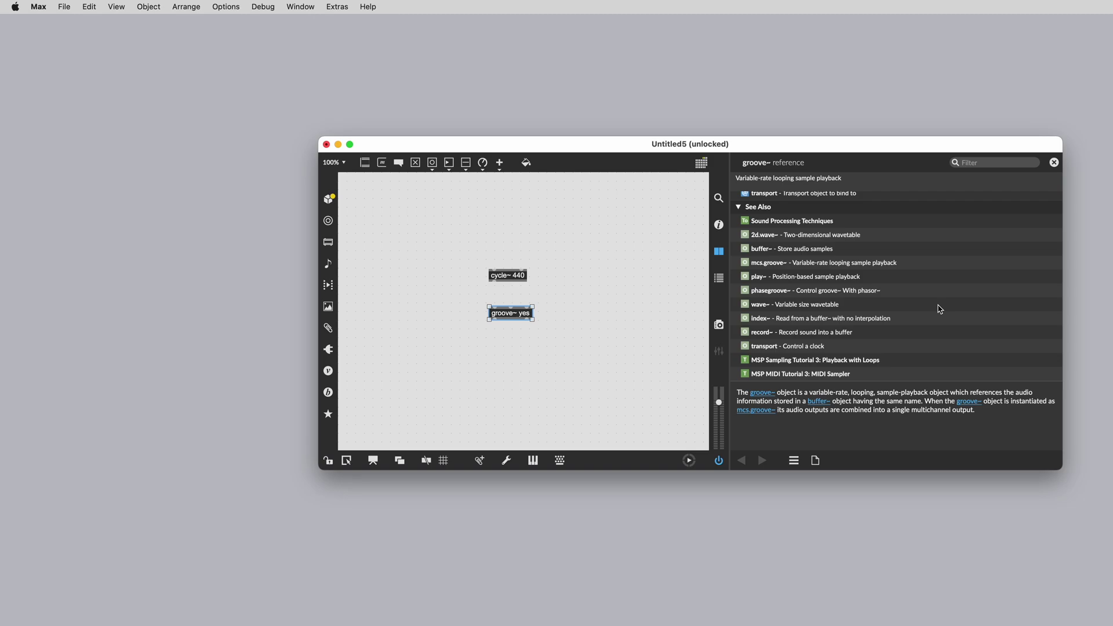
scroll(939, 308, up, 15)
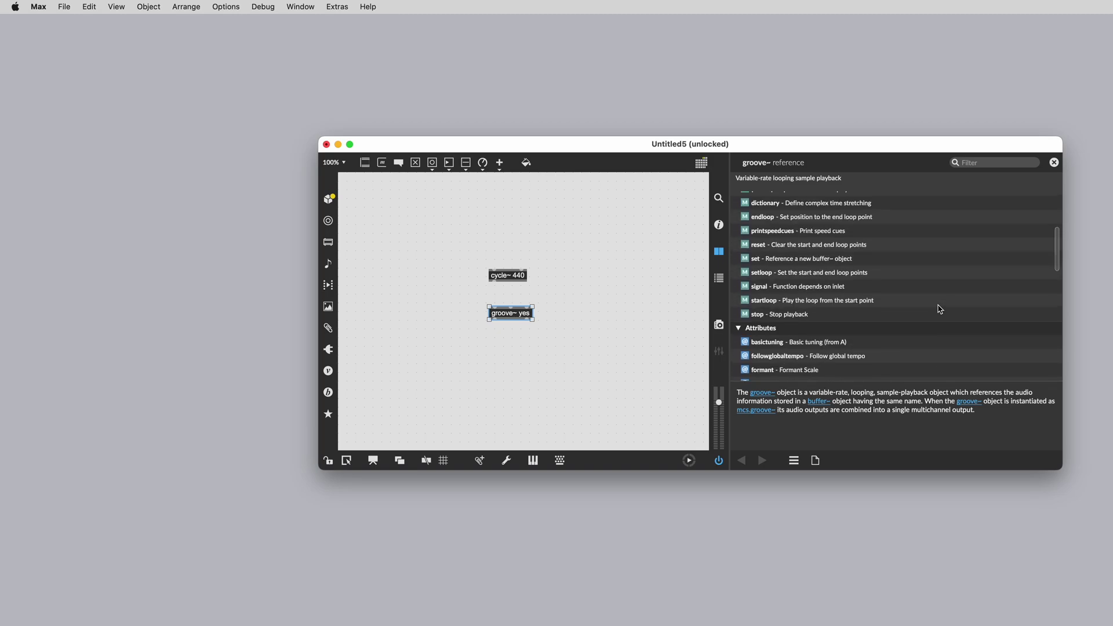
scroll(940, 309, up, 5)
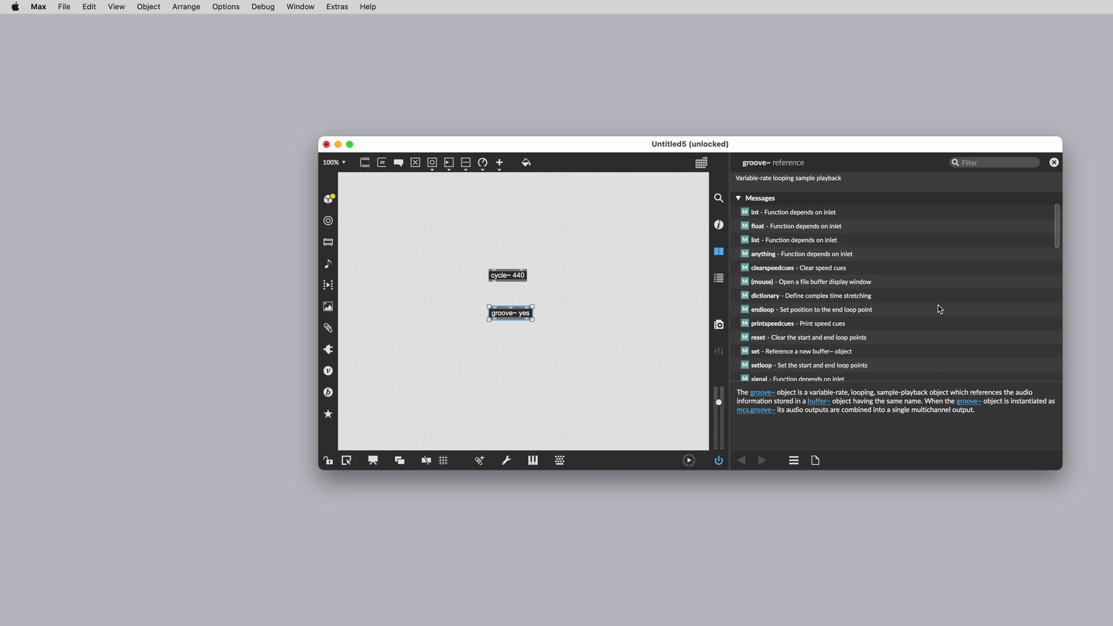
Step: Show the Max Console and delete the 'yes' argument from groove~
click(718, 279)
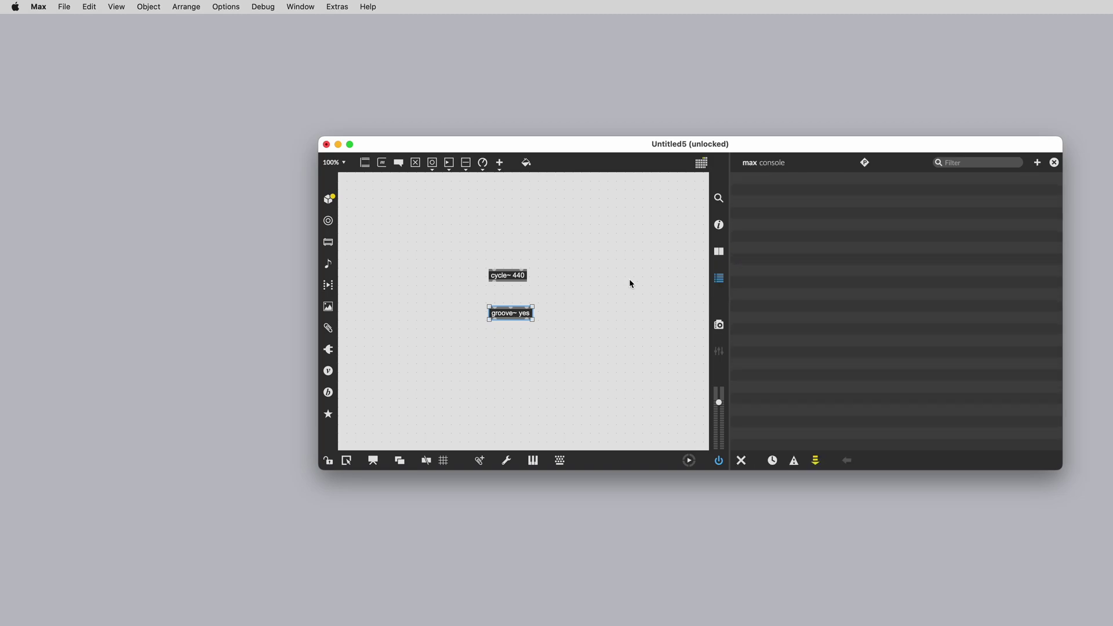
double_click(516, 313)
double_click(524, 313)
key(BackSpace)
click(570, 299)
Step: Add a print object fed by a new number box, then lock the patch
text(nprint)
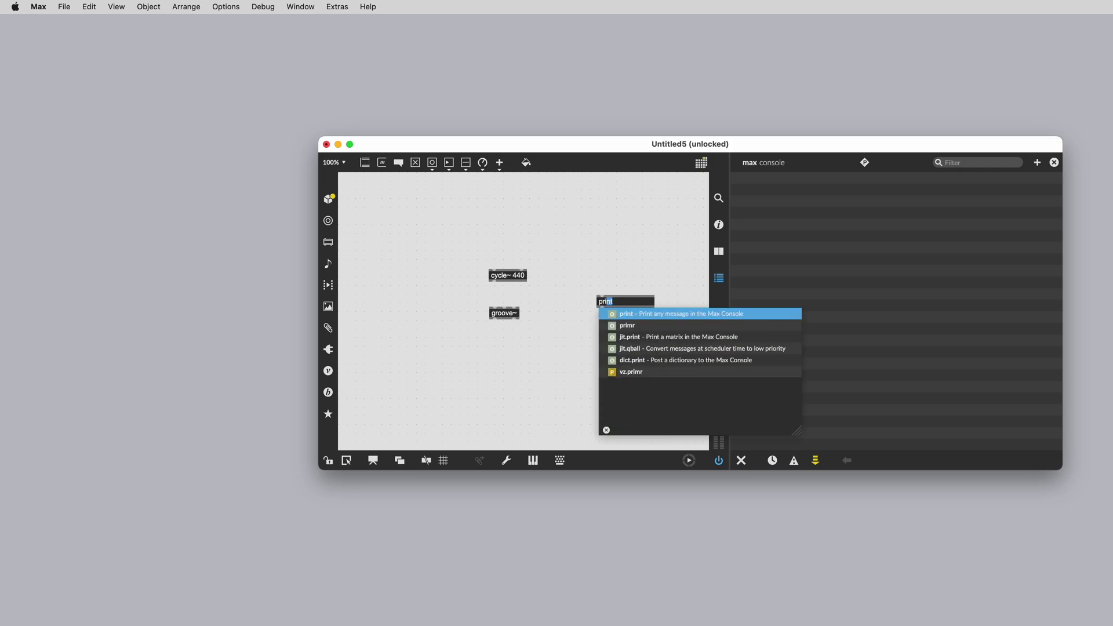
click(602, 266)
key(f)
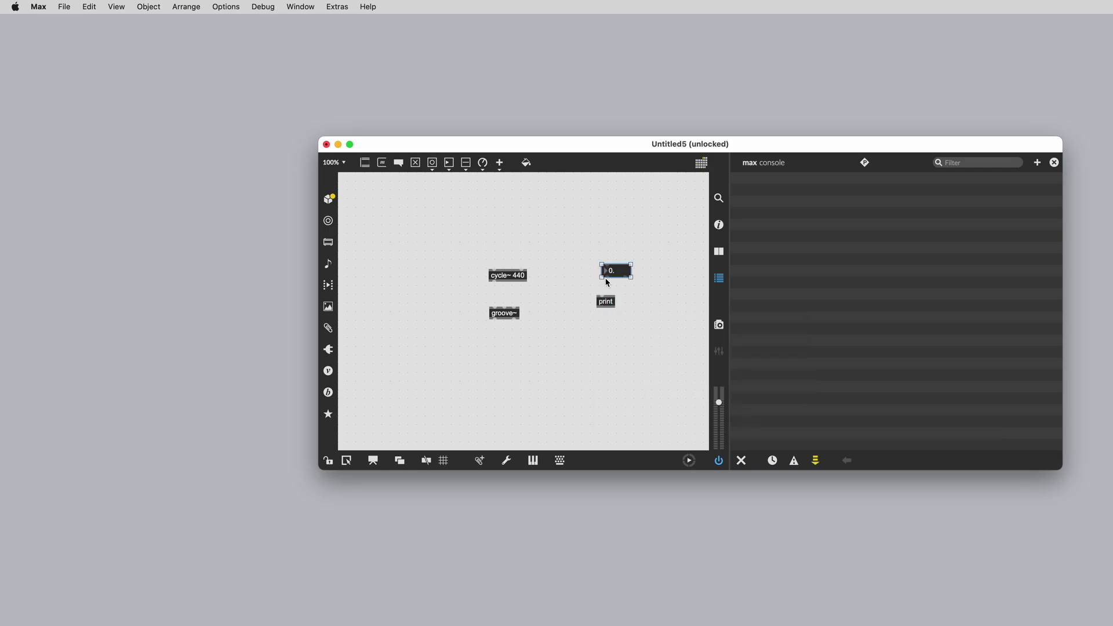
mouse_move(605, 277)
mouse_down()
mouse_move(603, 293)
mouse_move(601, 229)
mouse_move(605, 280)
mouse_up()
key(super+e)
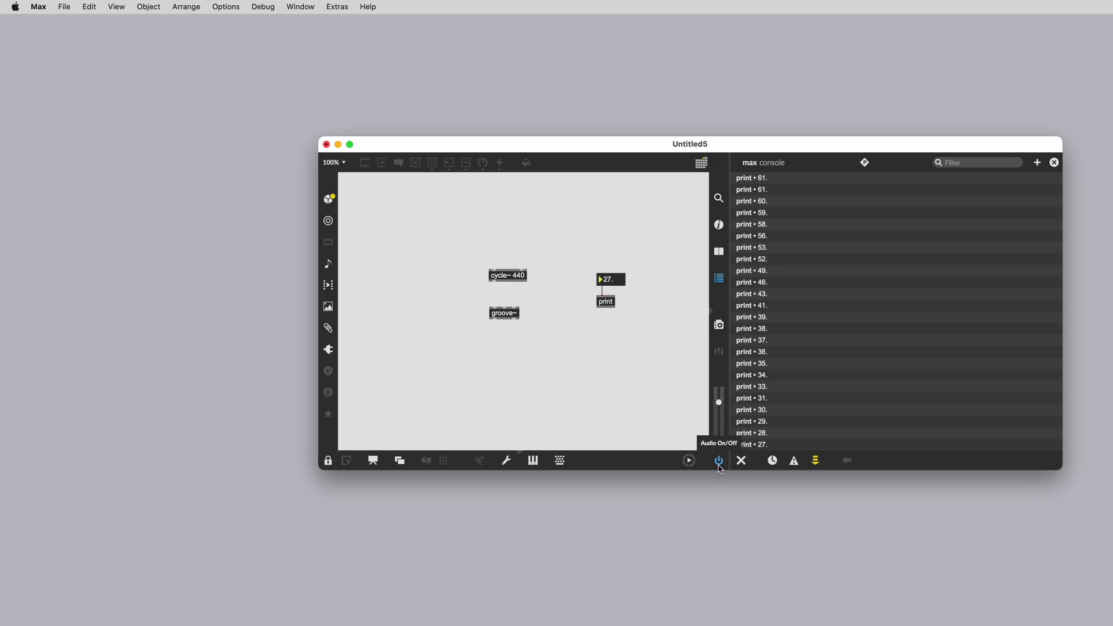
click(718, 464)
click(719, 462)
click(719, 462)
click(719, 462)
Step: Reposition cycle~ 440 and the number box, then sweep its value so the console prints down to -217
click(328, 461)
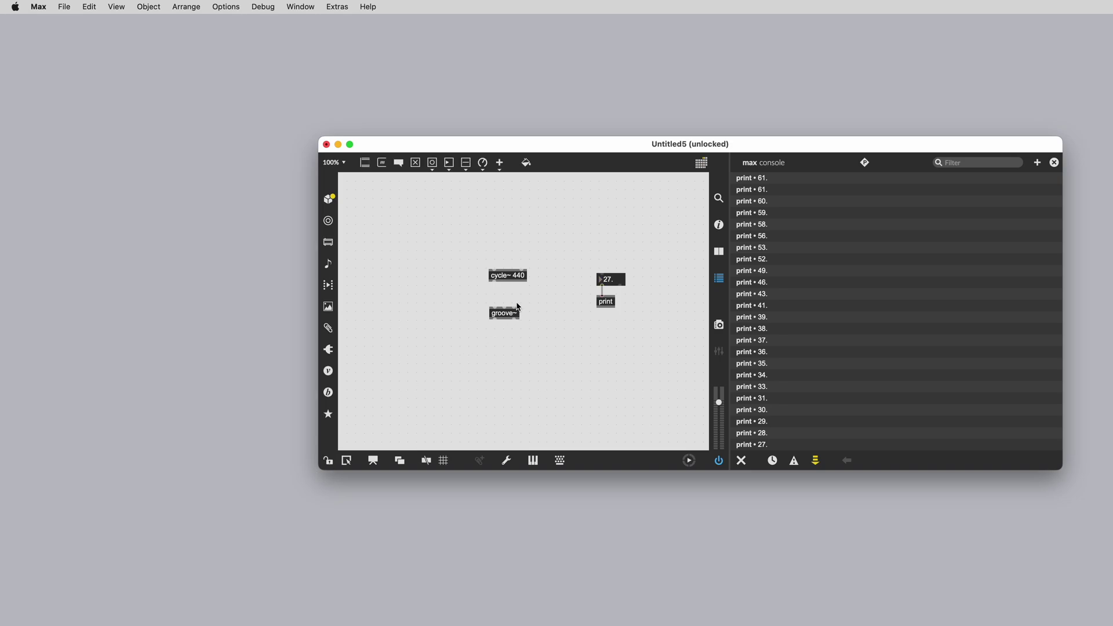
drag(521, 279, 453, 262)
mouse_move(603, 281)
mouse_down()
mouse_move(630, 241)
mouse_move(505, 303)
mouse_up()
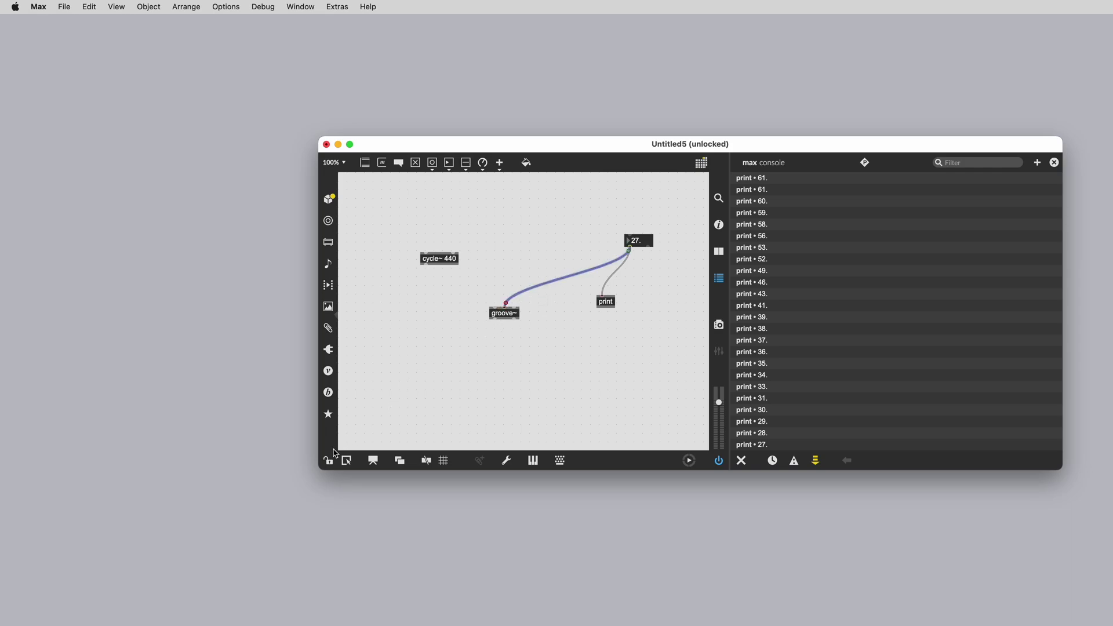
click(327, 461)
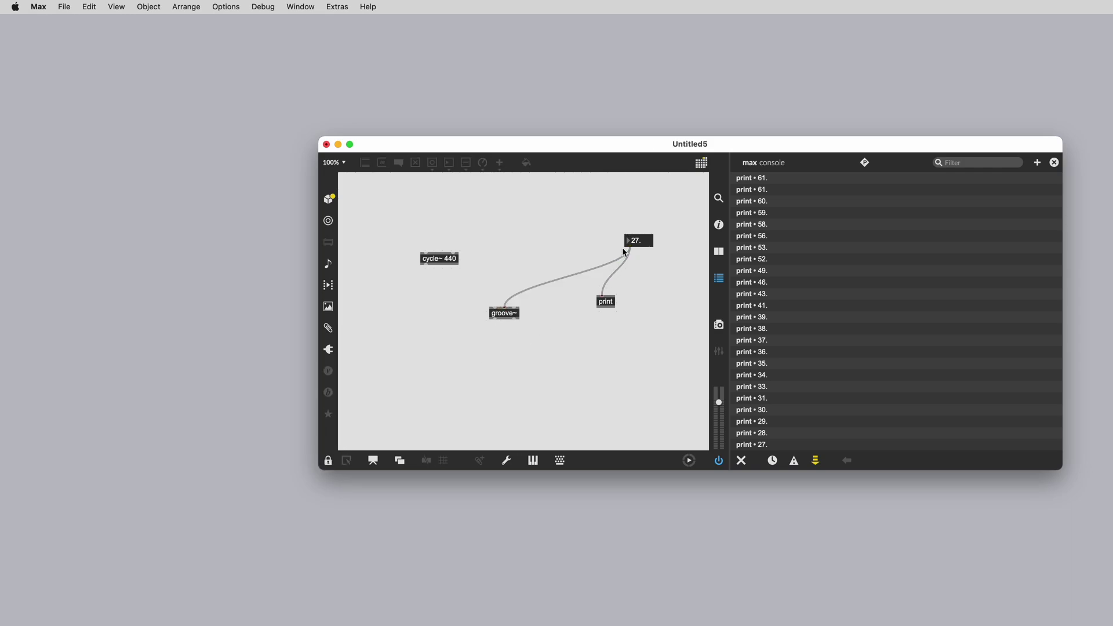
mouse_move(637, 240)
mouse_down()
mouse_move(644, 80)
mouse_move(628, 355)
mouse_move(611, 107)
mouse_move(603, 359)
mouse_move(635, 242)
mouse_up()
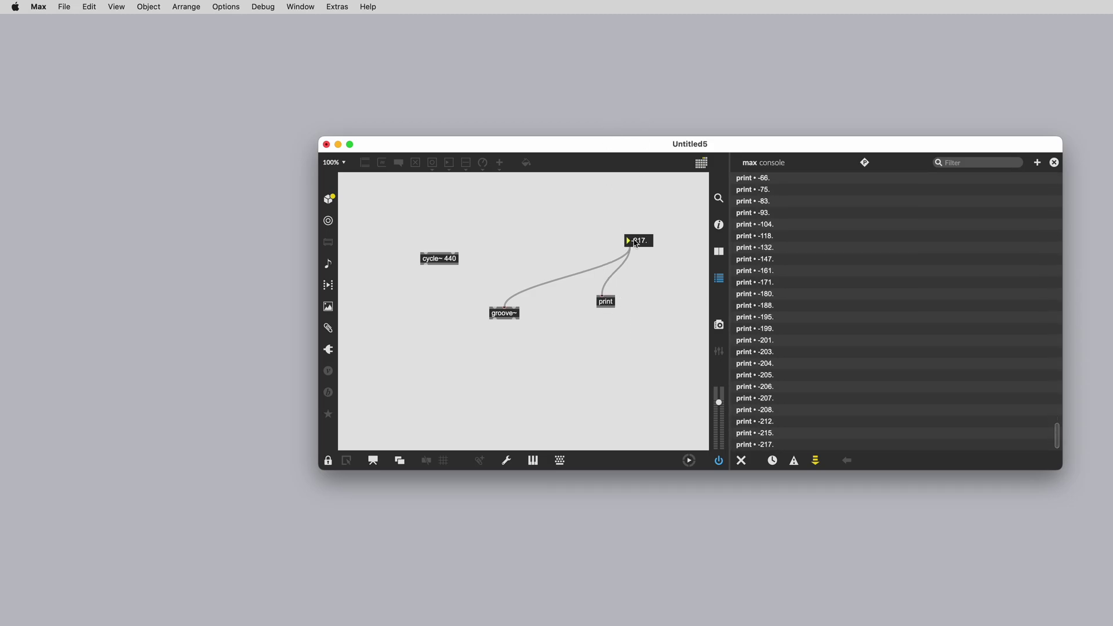
click(328, 224)
drag(673, 232, 527, 145)
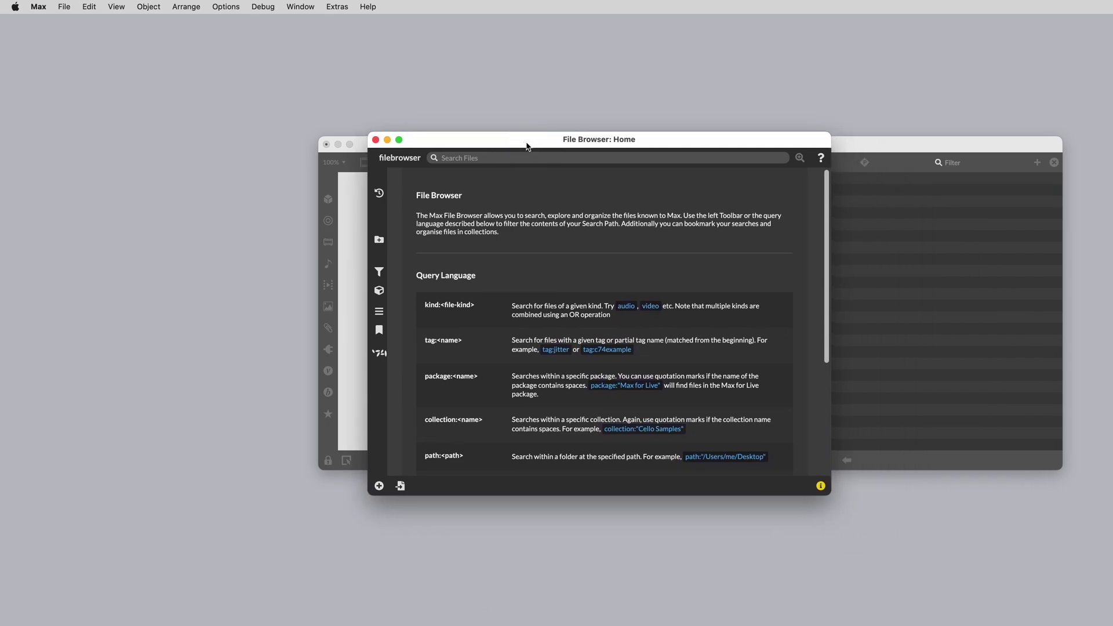
click(495, 157)
text(sequ)
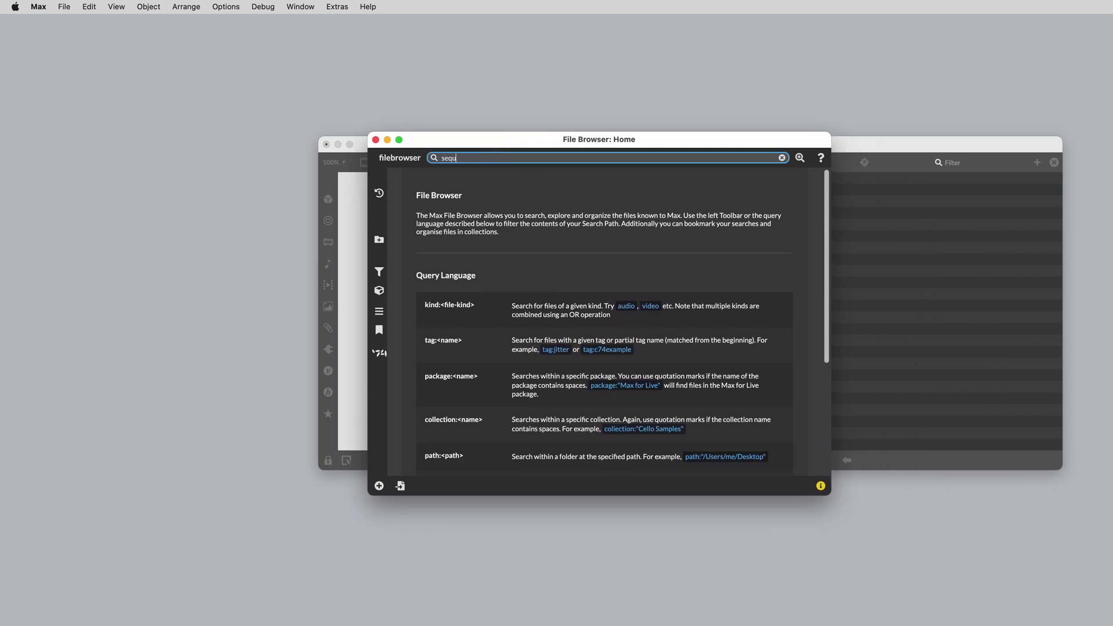
text(encer)
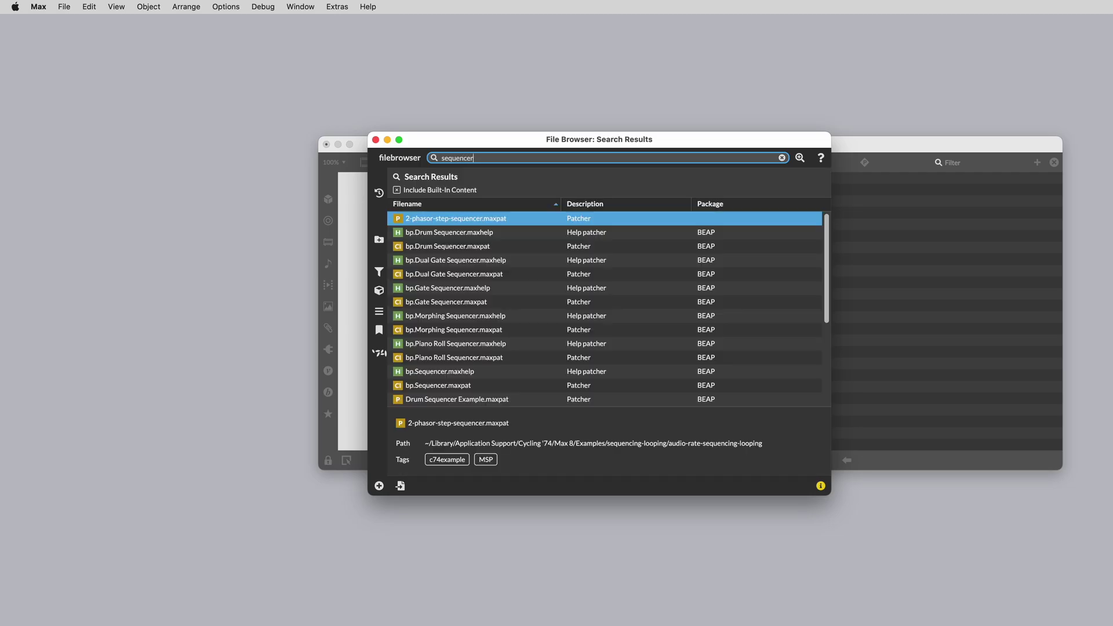
scroll(607, 356, down, 5)
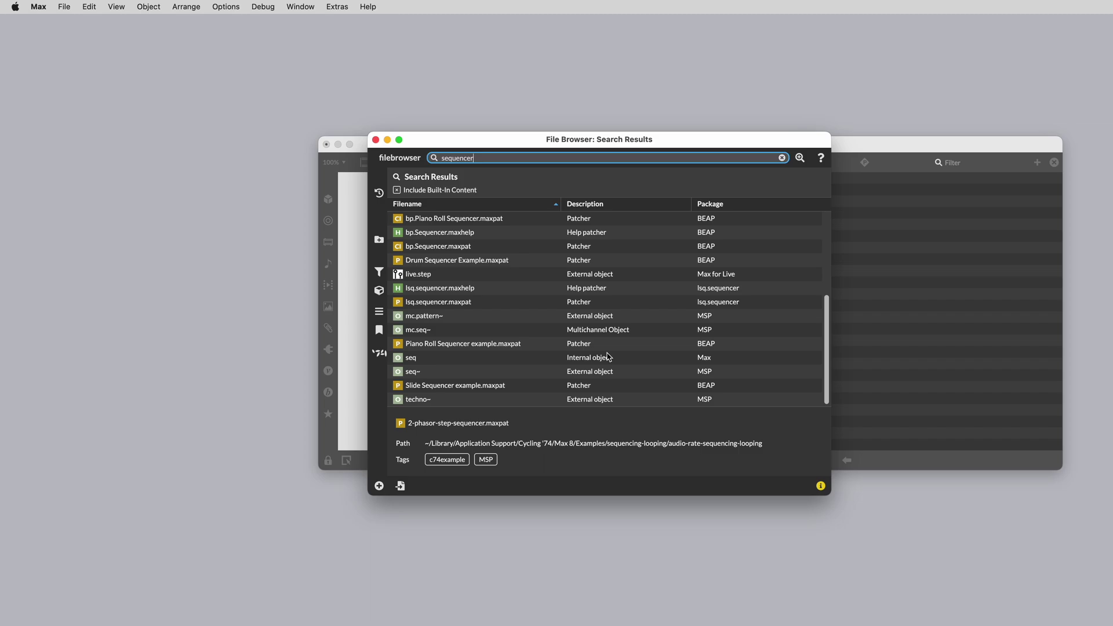
scroll(606, 357, up, 5)
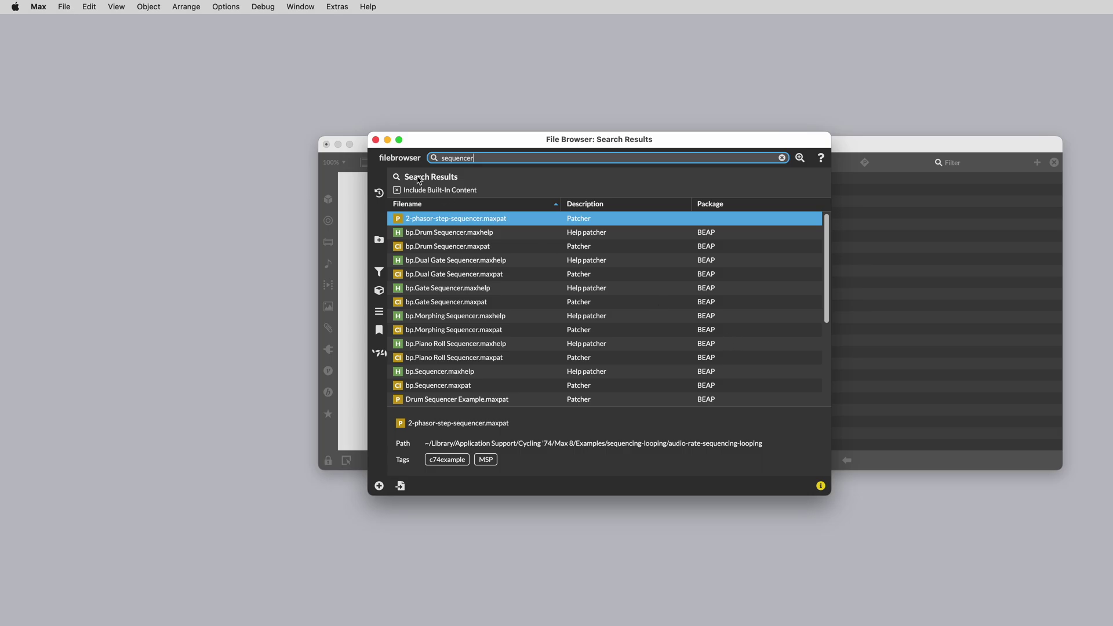
click(376, 140)
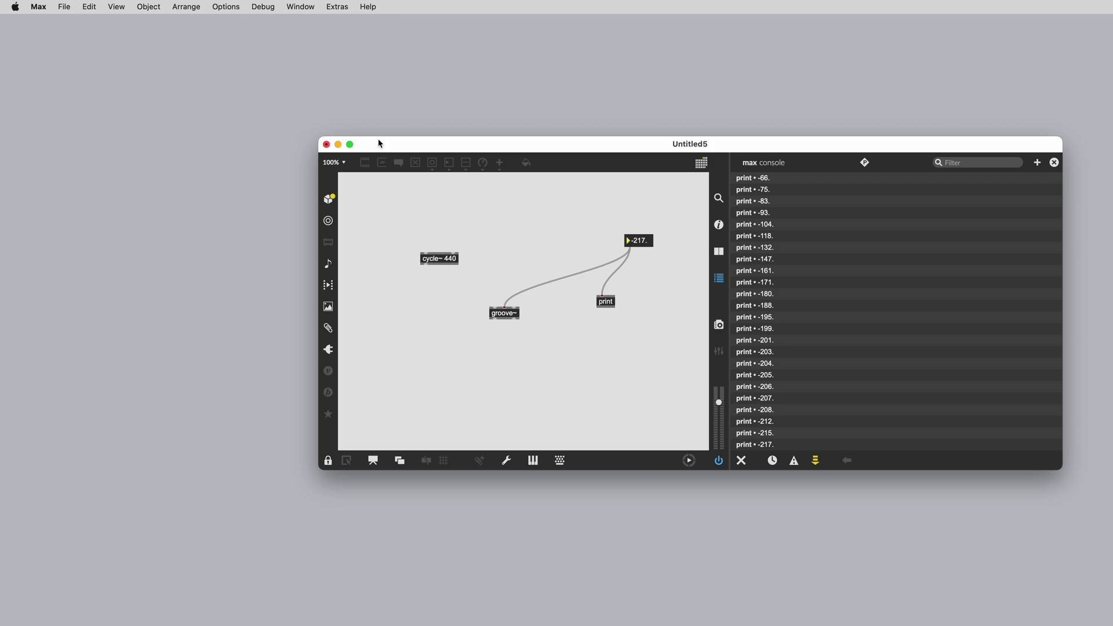
Step: Search the sidebar for 'rnbo-starter' and select the RNBO-Starter.maxpat result
click(719, 199)
click(992, 162)
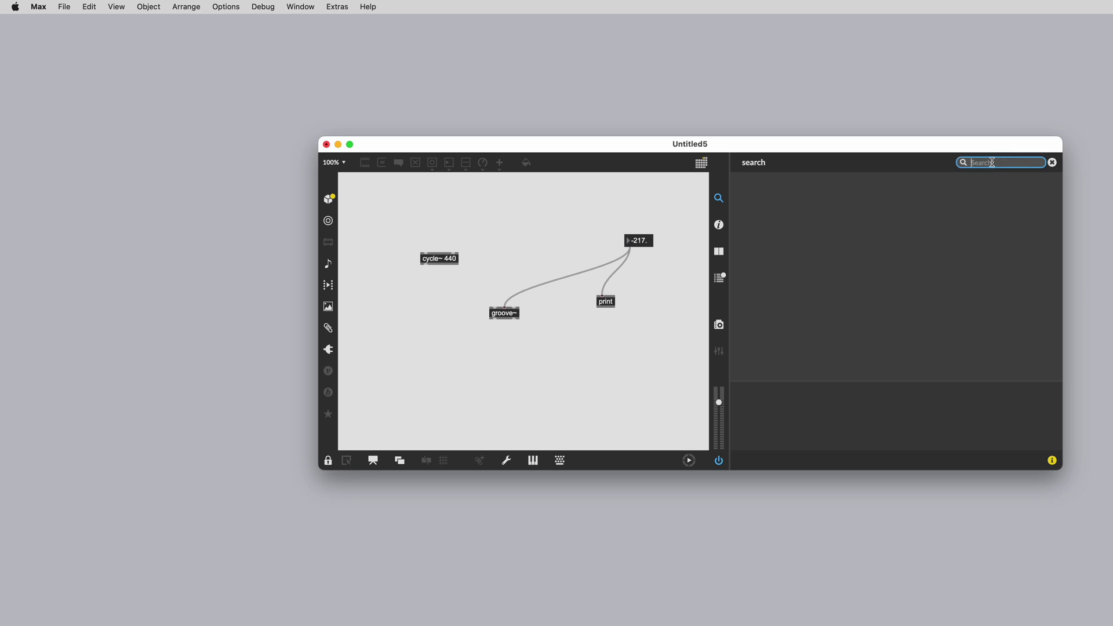
text(rnbo-sta)
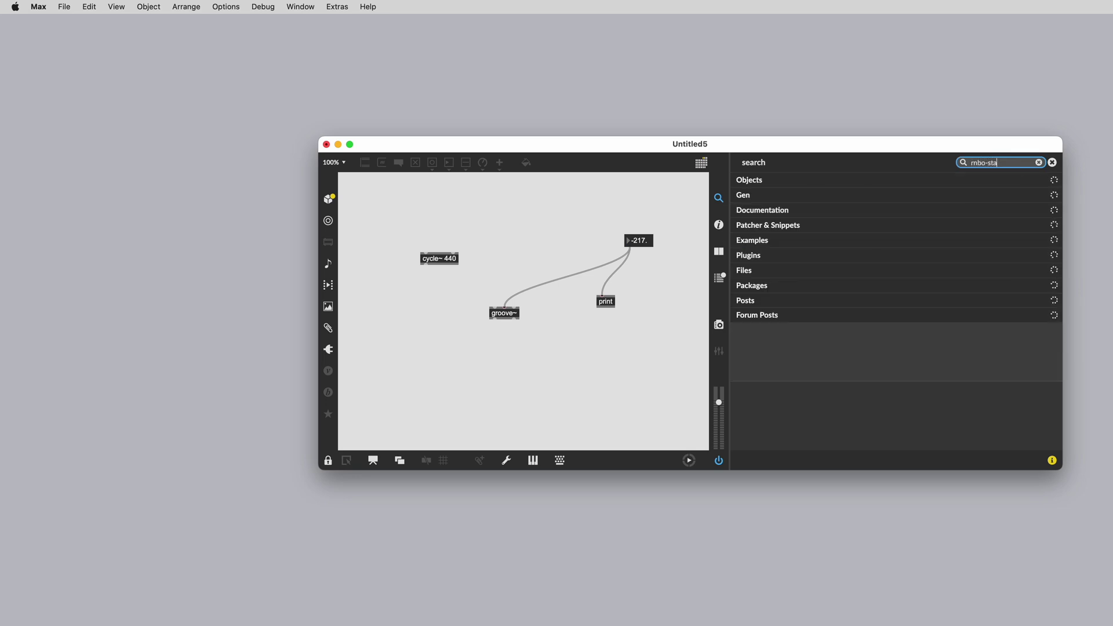
text(rter)
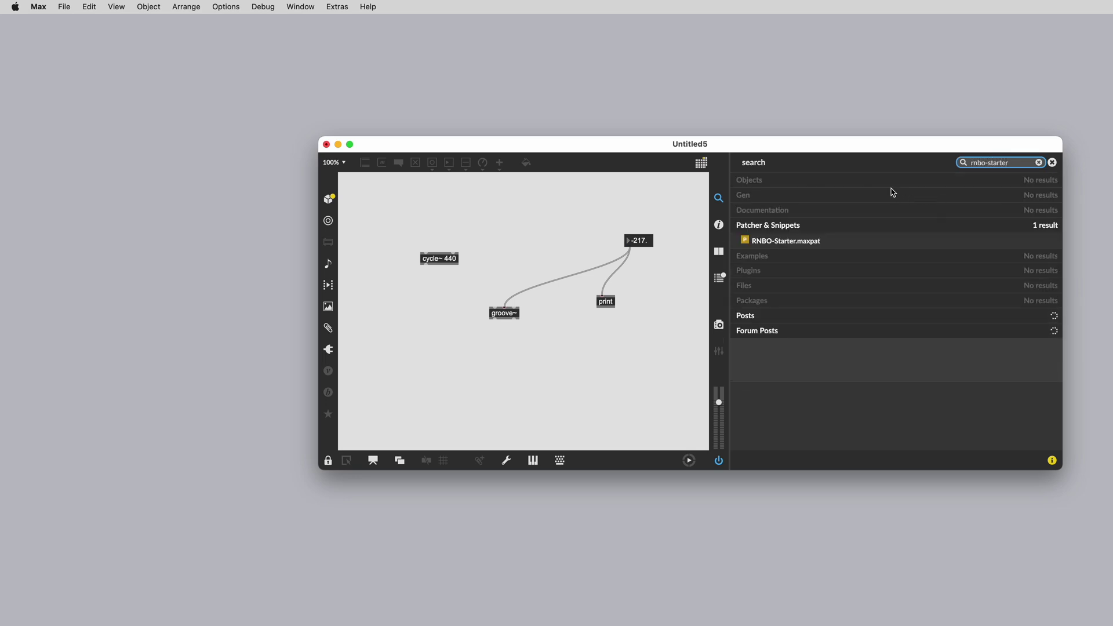
click(810, 241)
Step: Open RNBO-Starter.maxpat, play three keyboard notes, and choose a MIDI input device for midiin
double_click(811, 241)
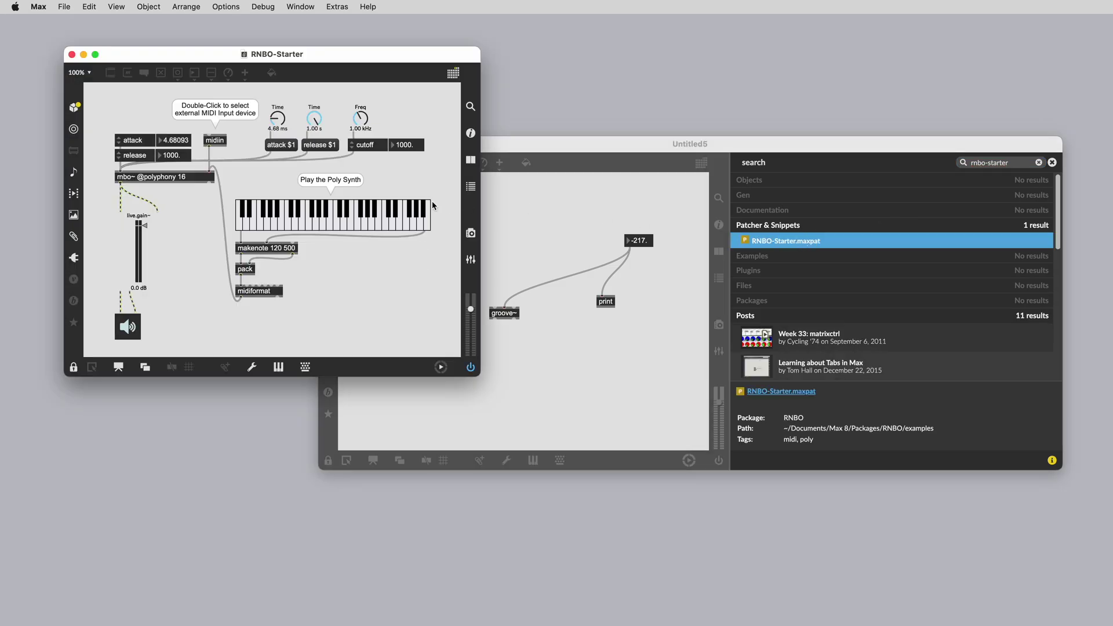
click(300, 224)
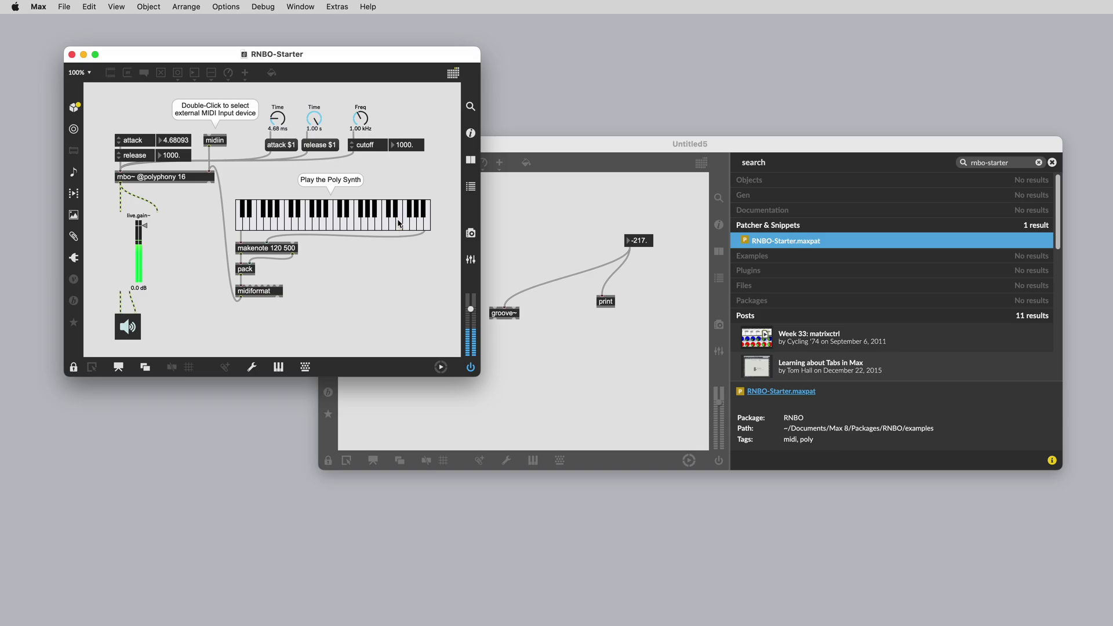
click(343, 222)
click(296, 223)
double_click(222, 143)
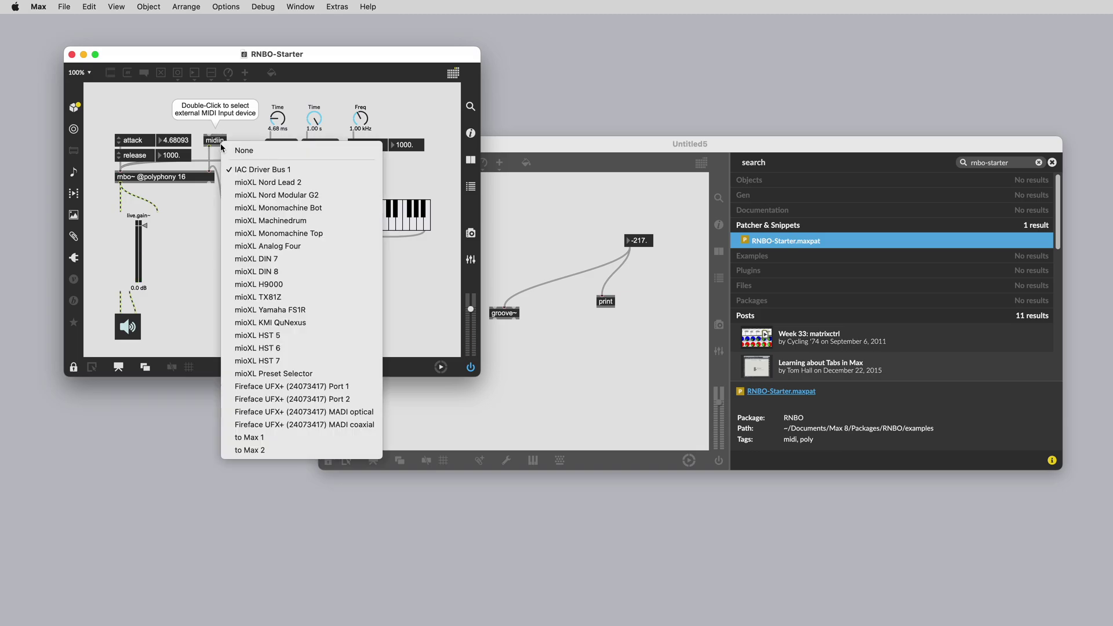
click(302, 323)
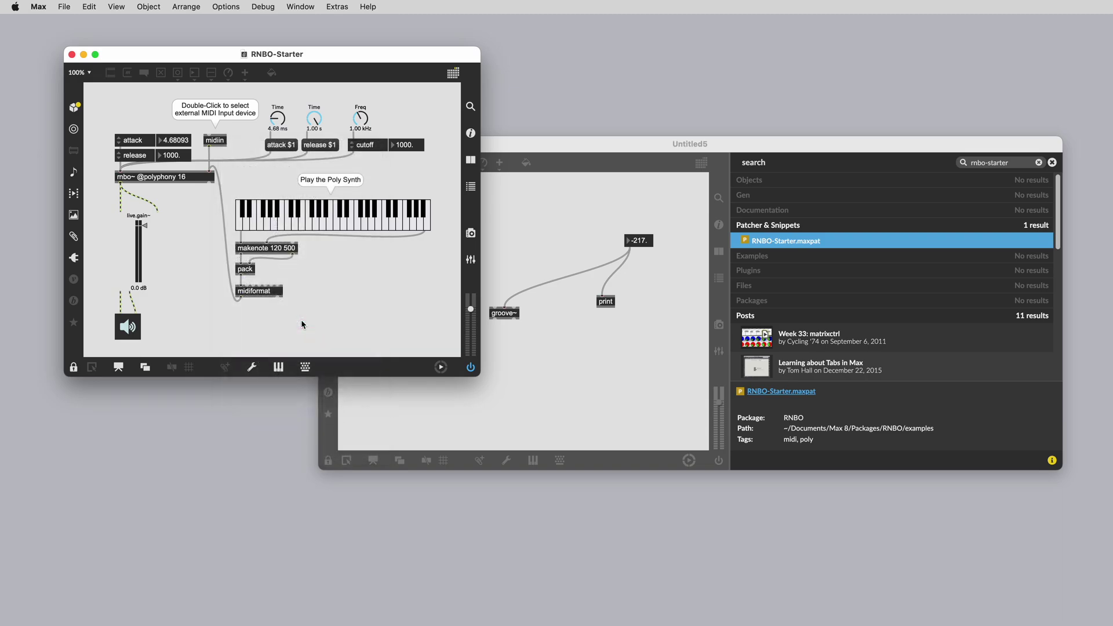